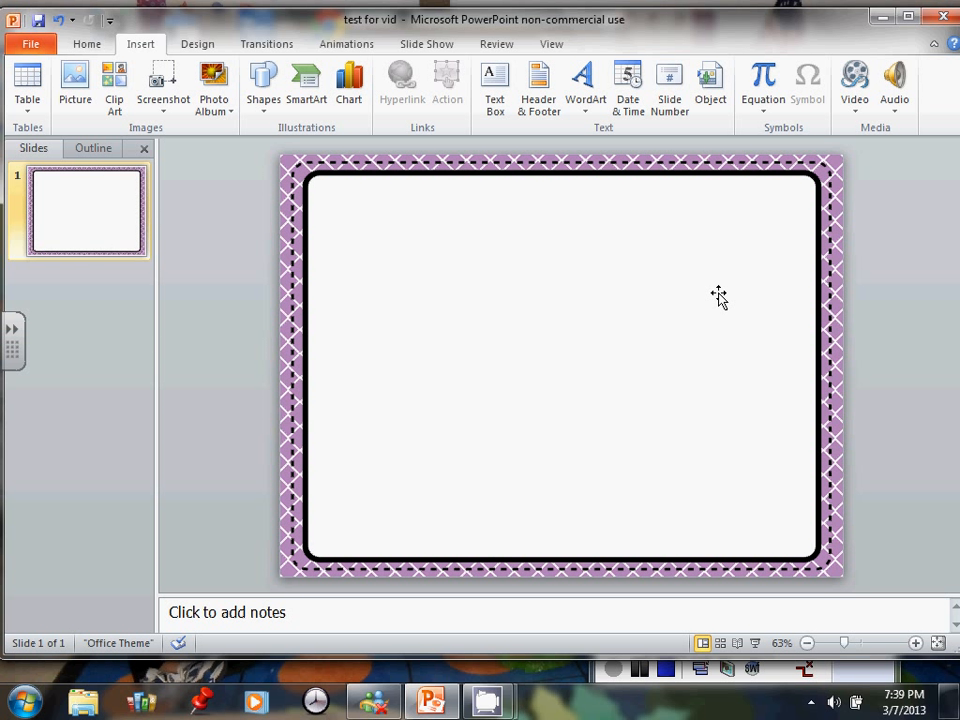
# - Recolor the framed picture on the slide with Purple, Accent 4, Lighter 80%, and deselect it
pyautogui.click(678, 231)
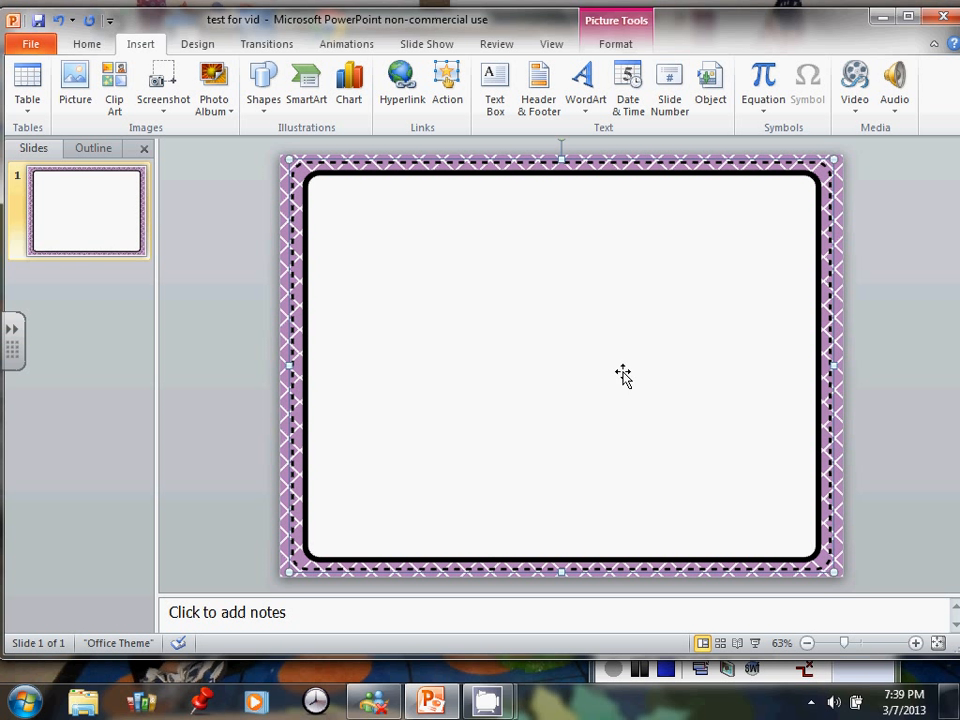
pyautogui.click(637, 25)
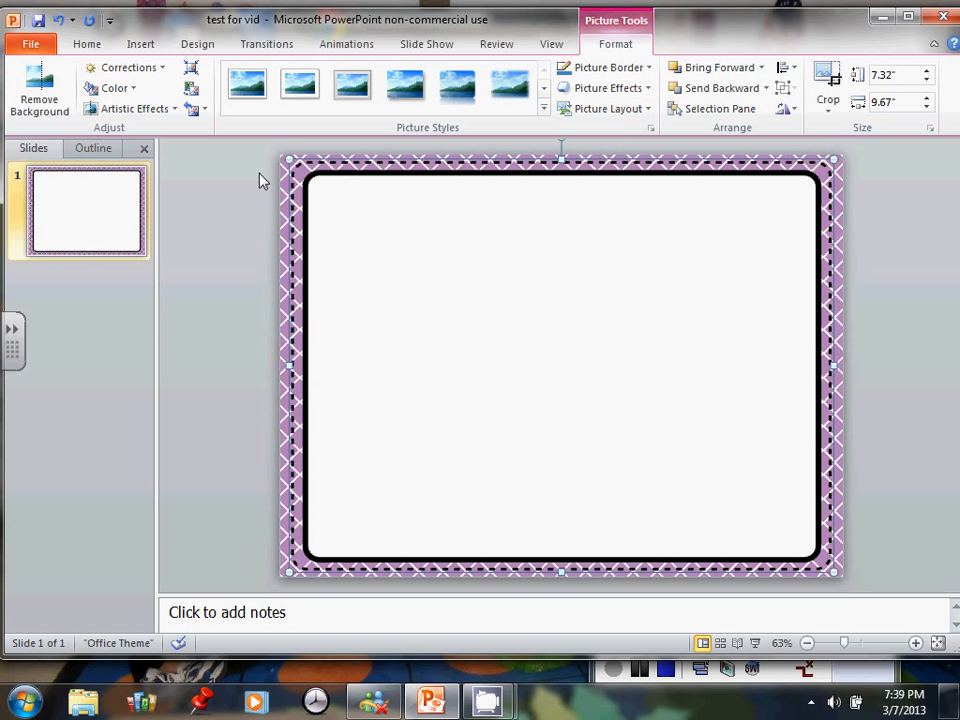
pyautogui.click(123, 90)
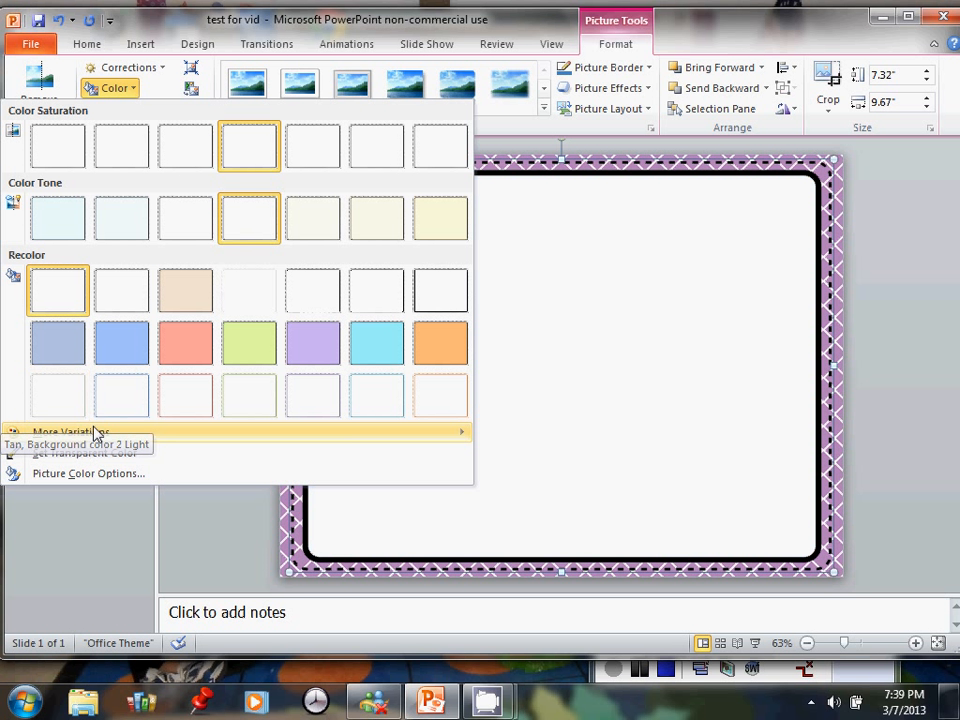
pyautogui.moveTo(168, 437)
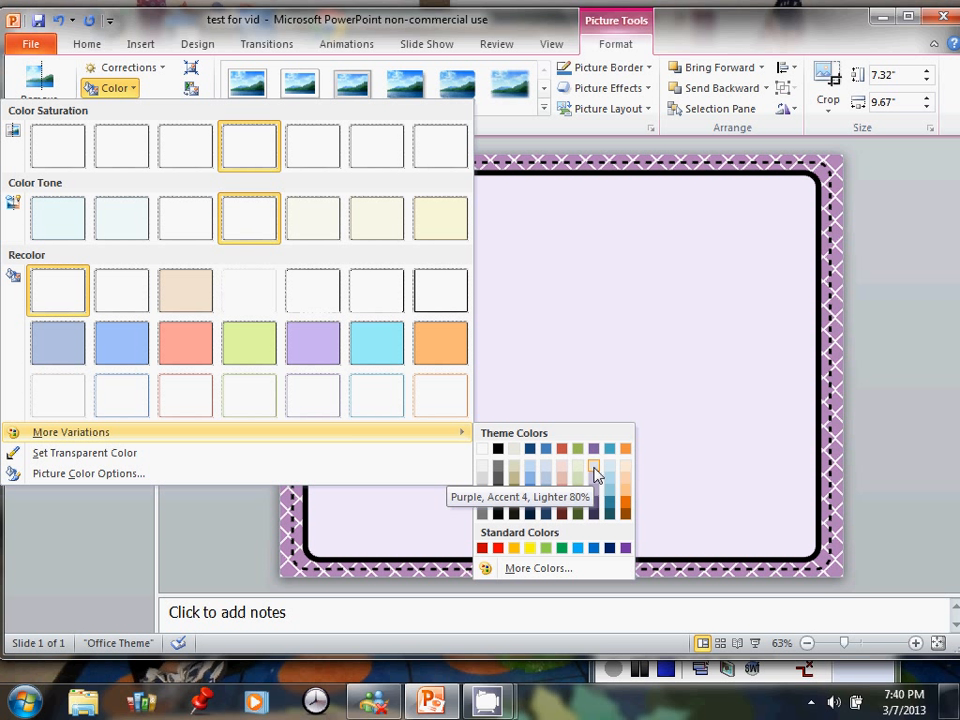
pyautogui.click(594, 474)
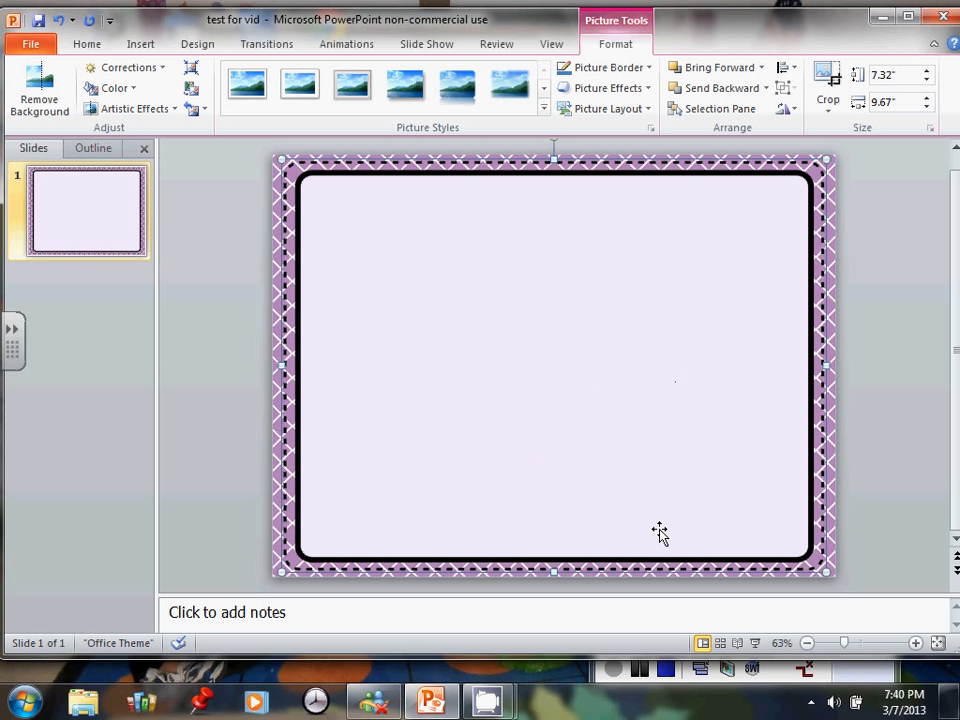
pyautogui.click(862, 332)
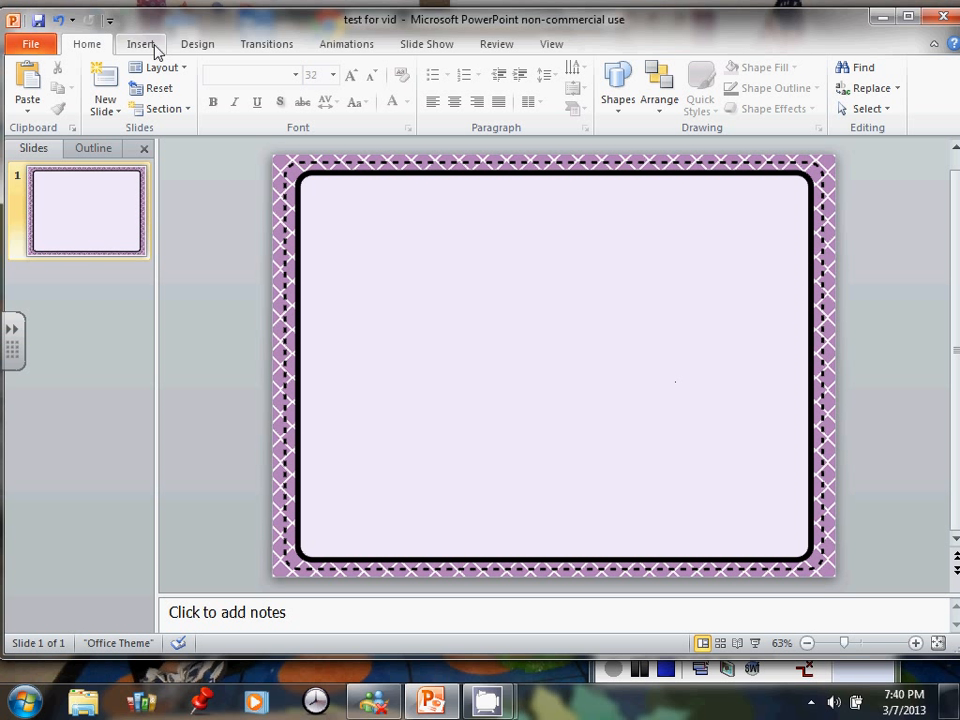
# - Open Save As for the presentation and examine the file formats available for saving
pyautogui.click(30, 44)
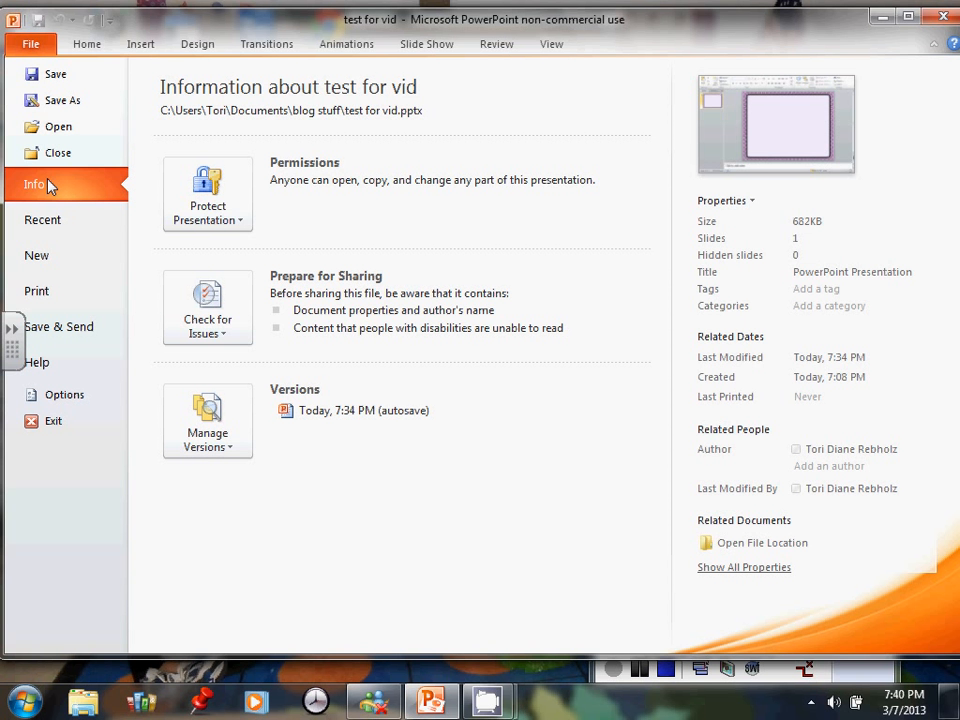
pyautogui.click(80, 103)
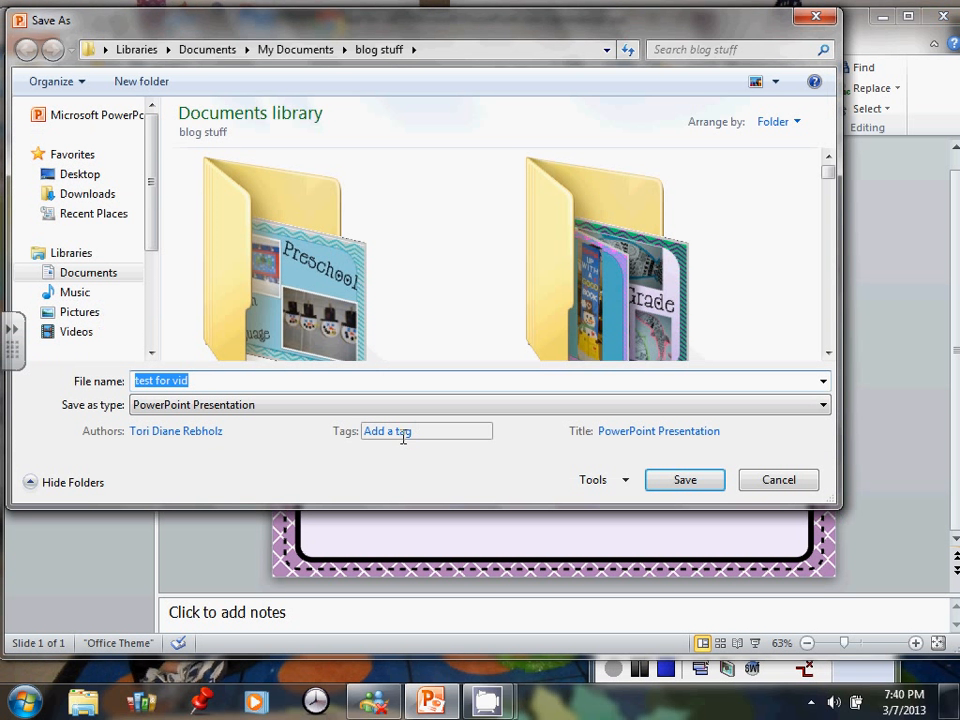
pyautogui.click(262, 406)
pyautogui.click(278, 406)
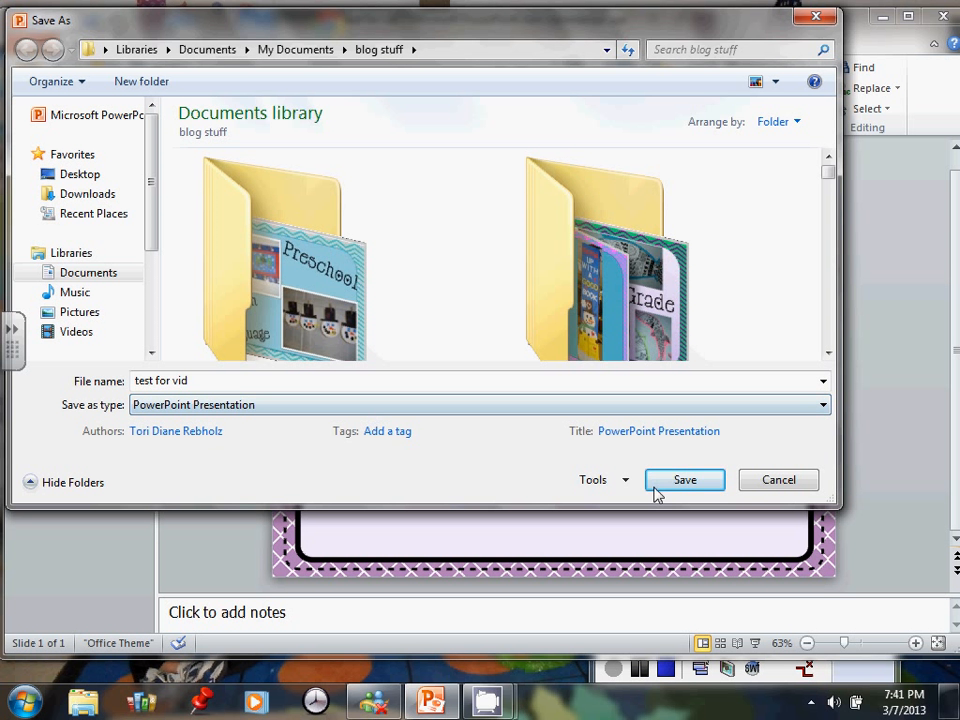
pyautogui.click(306, 405)
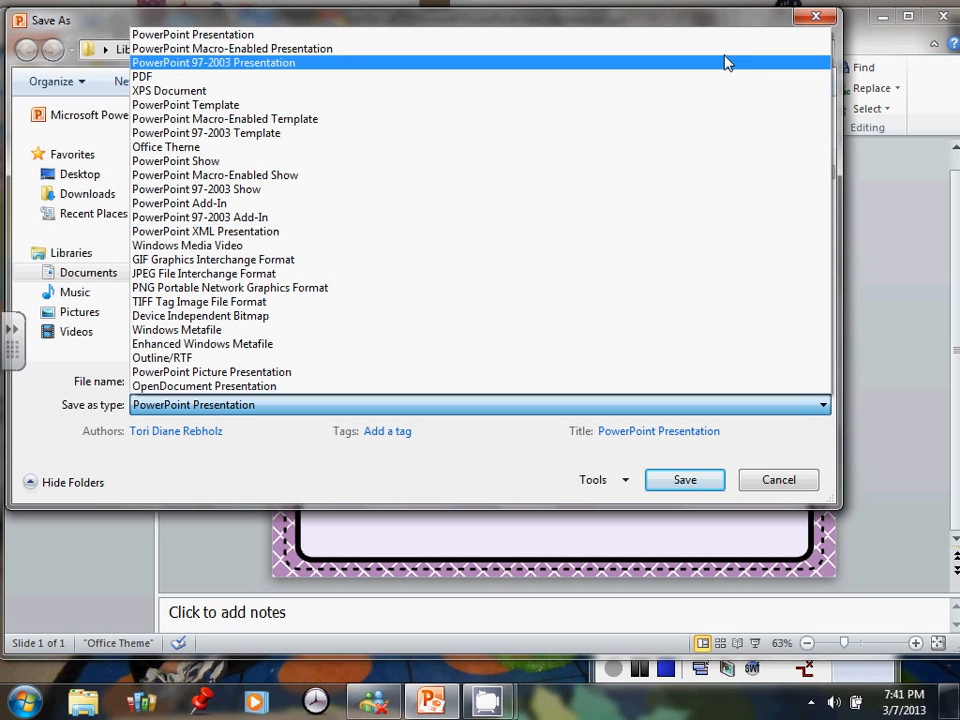
pyautogui.click(818, 18)
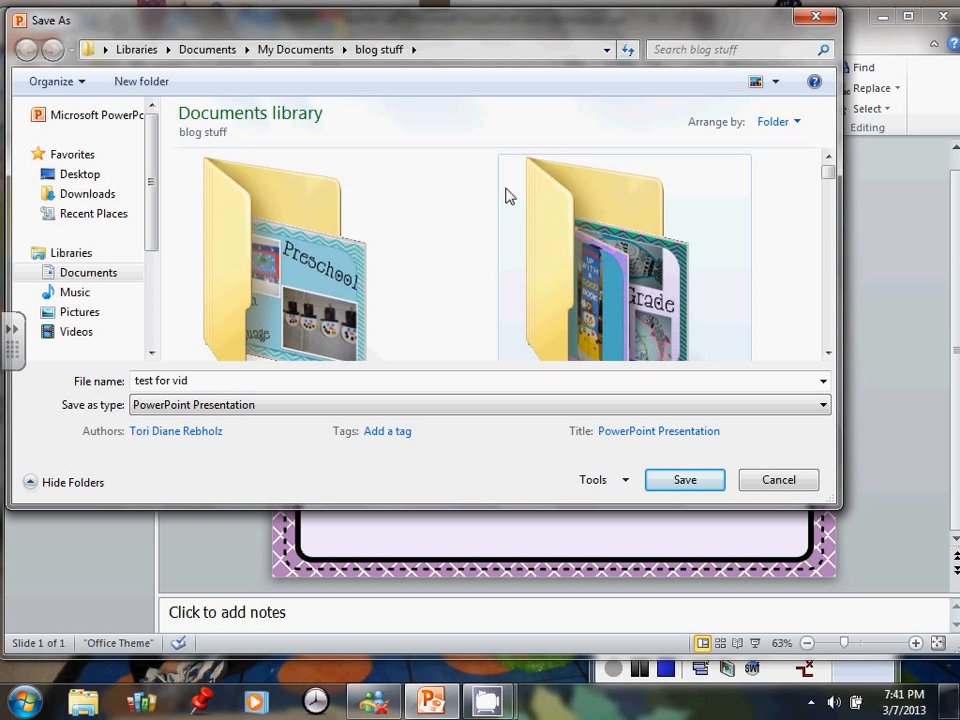
# - Browse the save location from My Documents through the school folder into Math Daily 3
pyautogui.click(300, 54)
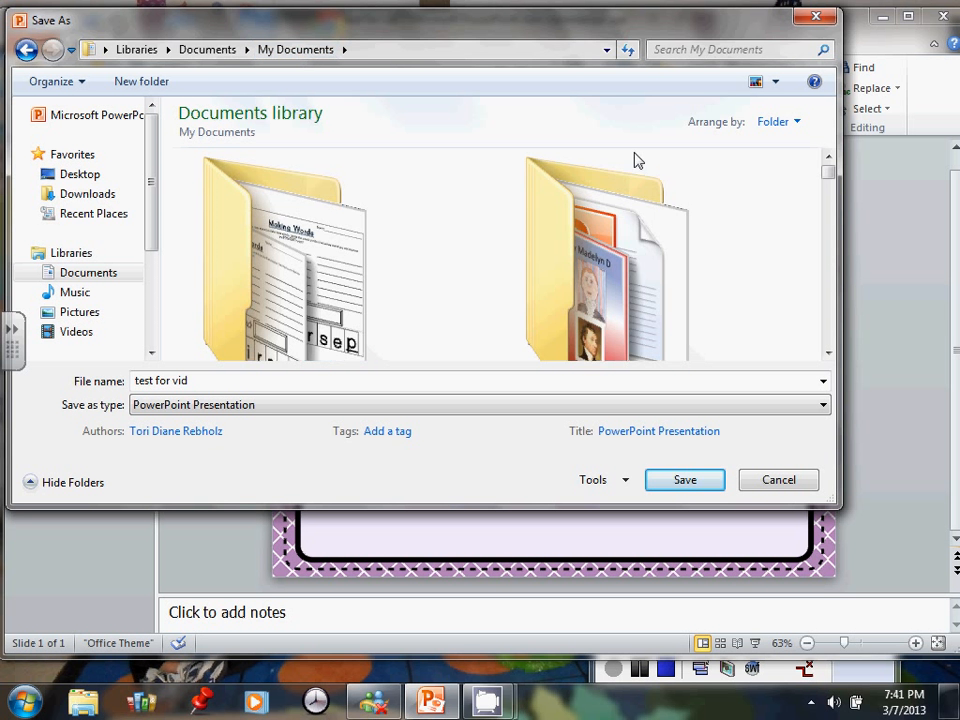
pyautogui.moveTo(829, 176); pyautogui.dragTo(813, 260)
pyautogui.doubleClick(664, 253)
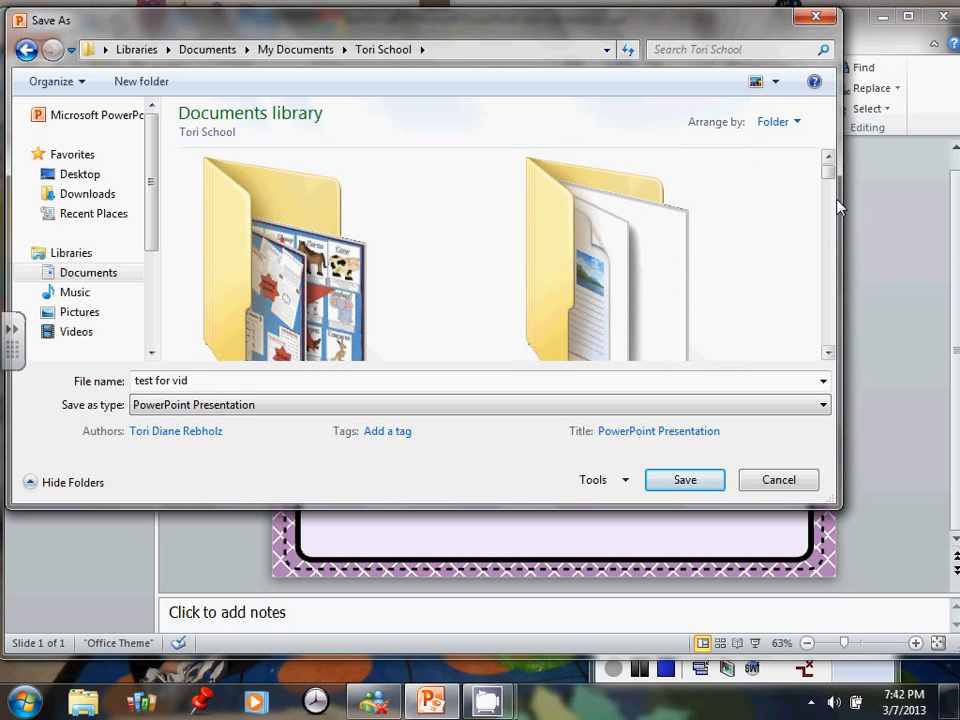
pyautogui.moveTo(827, 175); pyautogui.dragTo(829, 216)
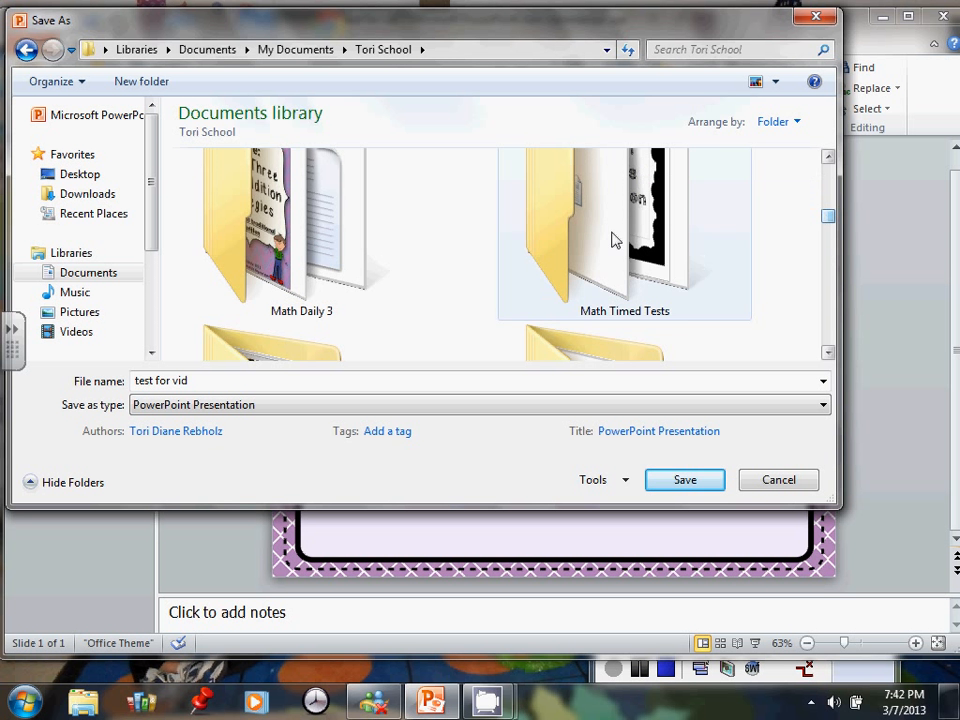
pyautogui.doubleClick(216, 238)
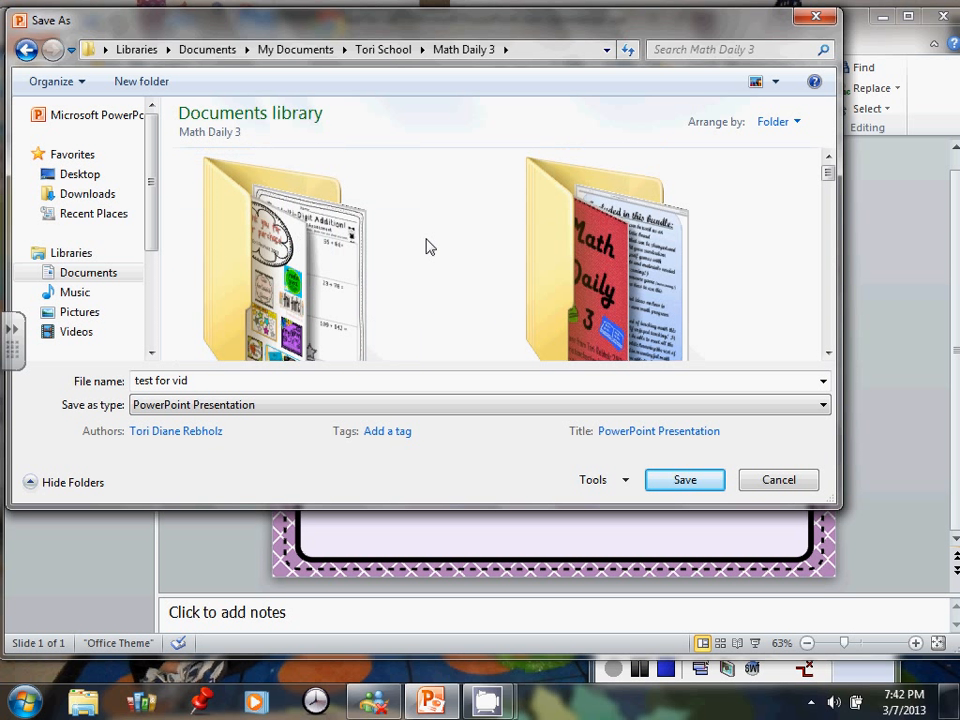
# - Examine the Math Daily 3 folders, look inside addition computation strategies jpeg, and dismiss Save As without saving
pyautogui.scroll(-3, 480, 236)
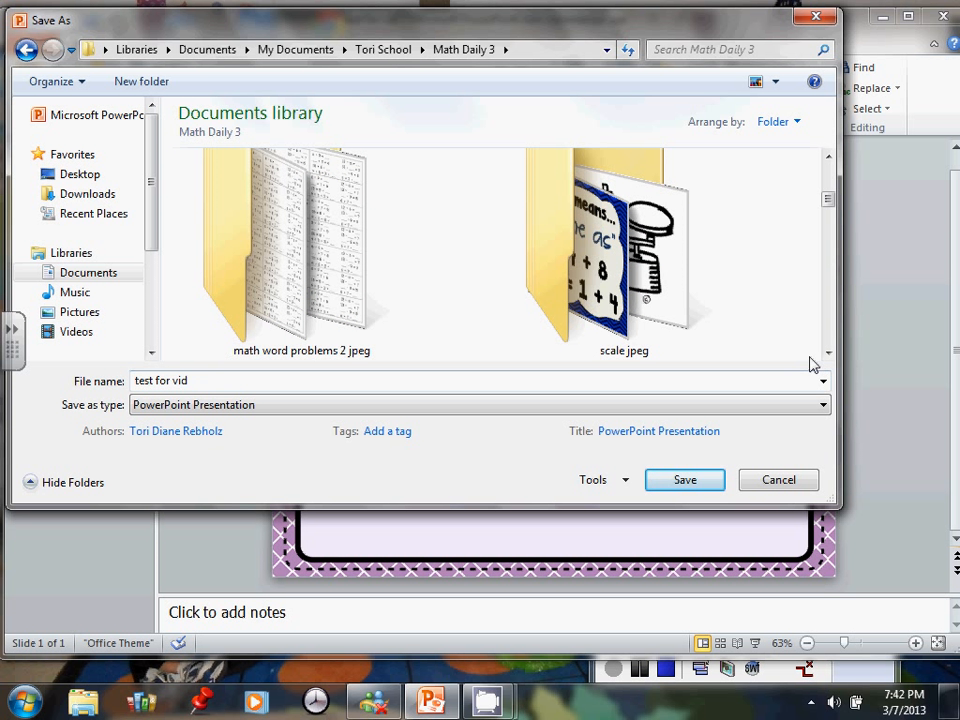
pyautogui.click(828, 156)
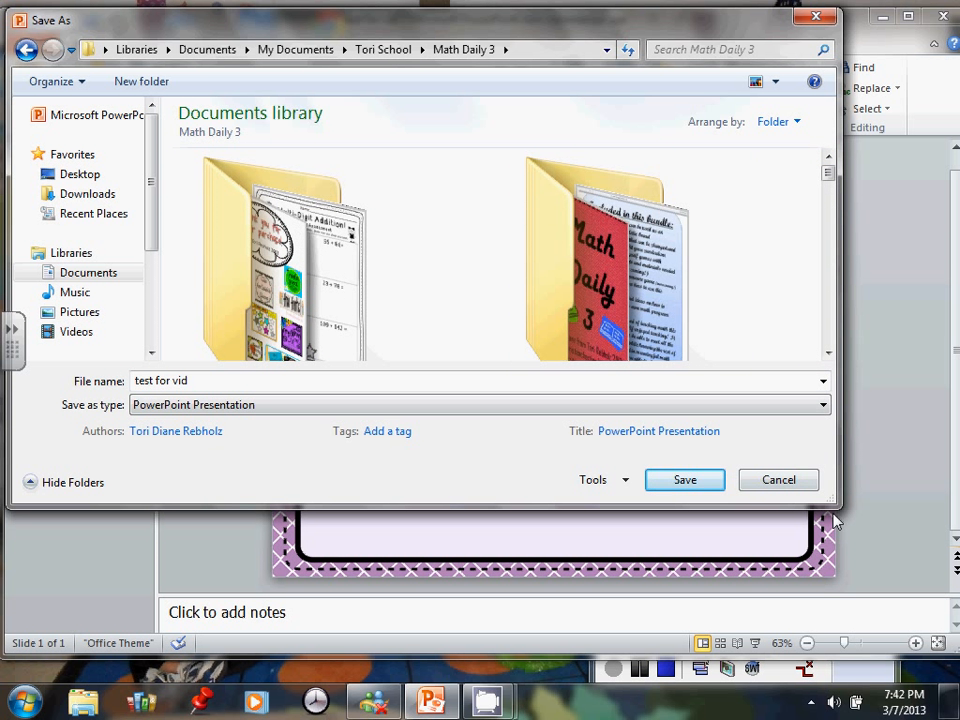
pyautogui.moveTo(838, 510); pyautogui.dragTo(876, 568)
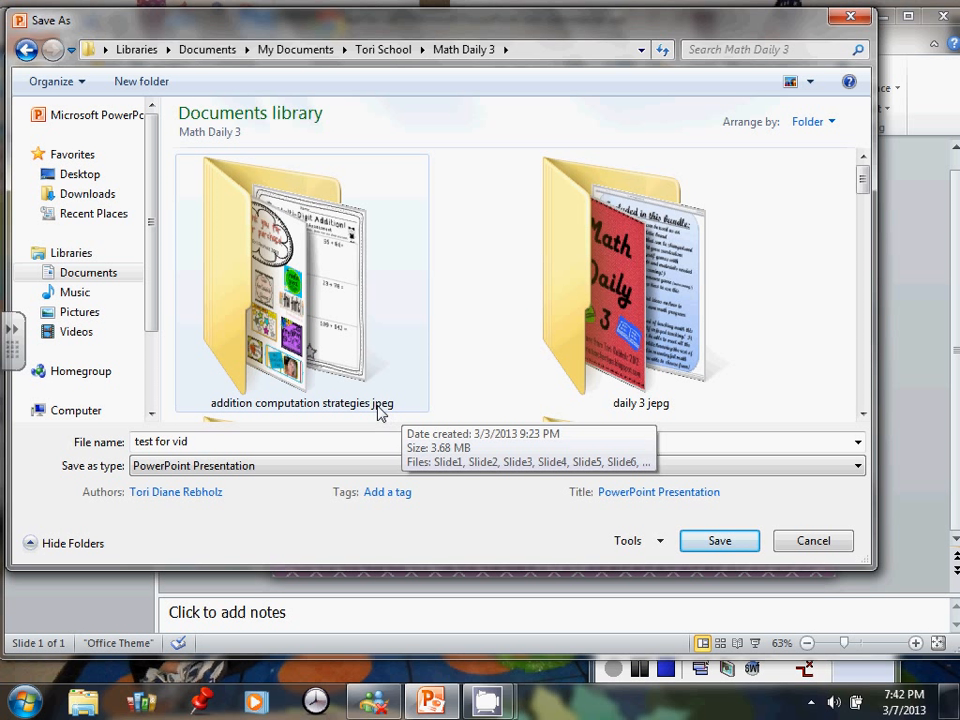
pyautogui.click(291, 271)
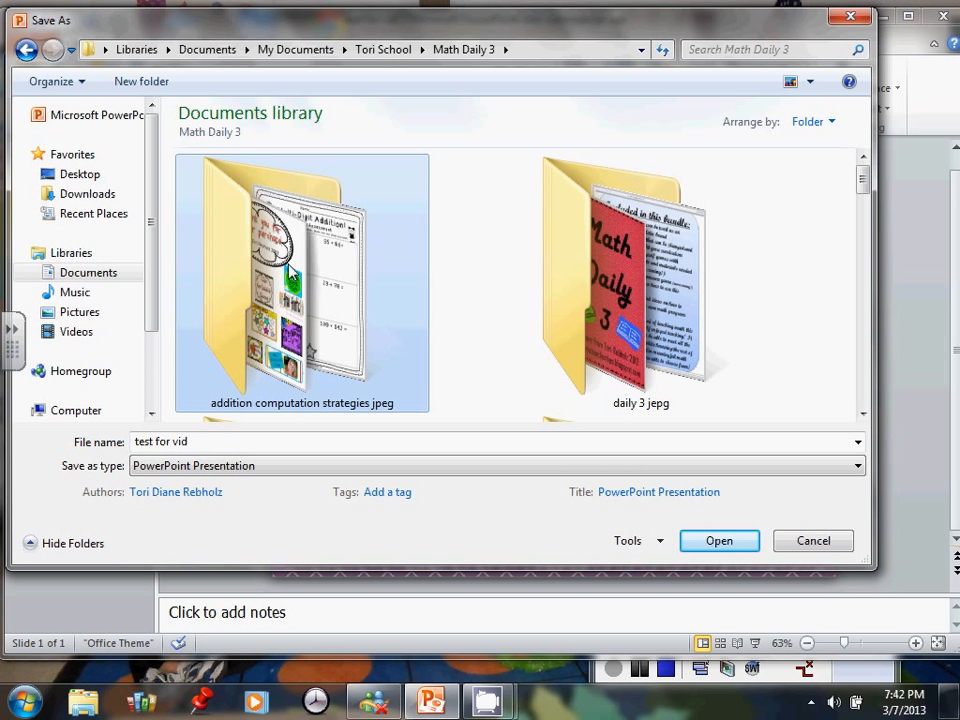
pyautogui.doubleClick(291, 271)
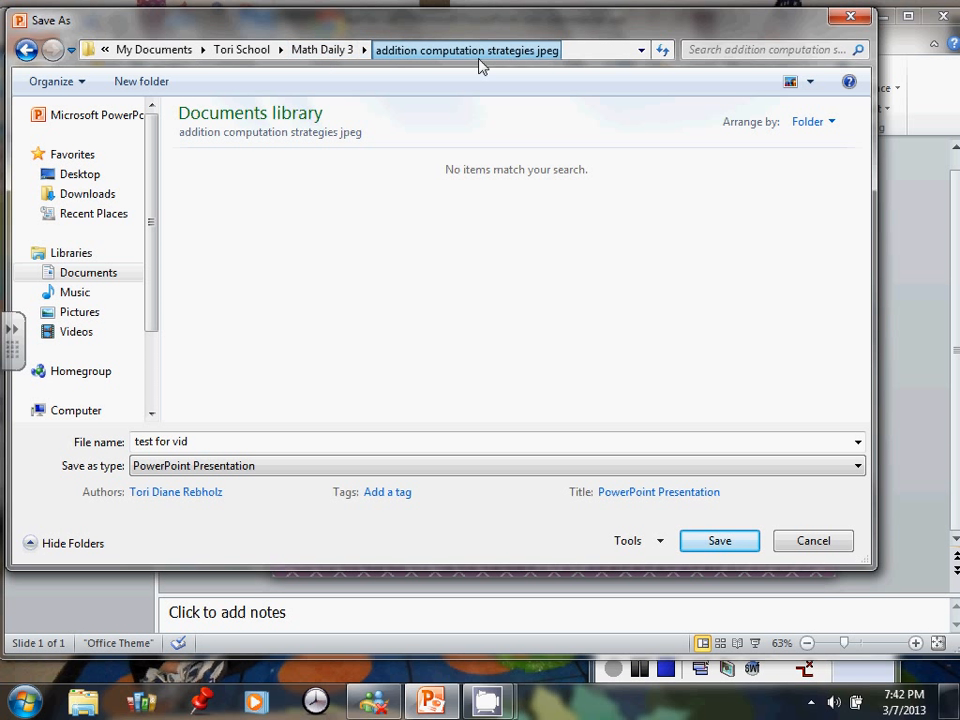
pyautogui.click(848, 16)
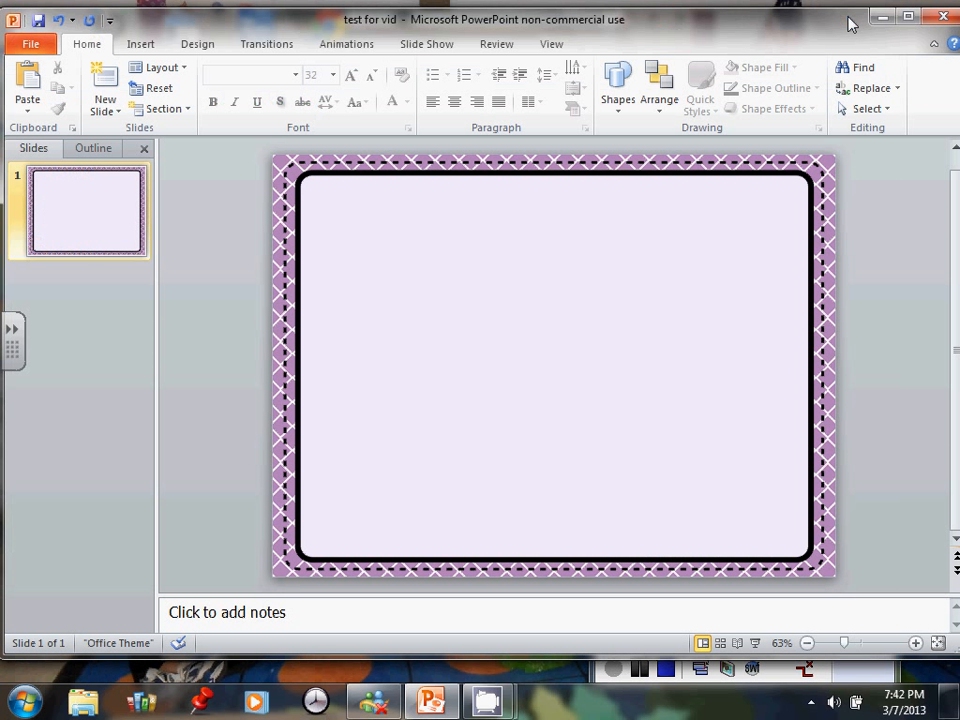
# - Start inserting a picture and open the addition computation strategies jpeg folder inside Math Daily 3
pyautogui.click(141, 45)
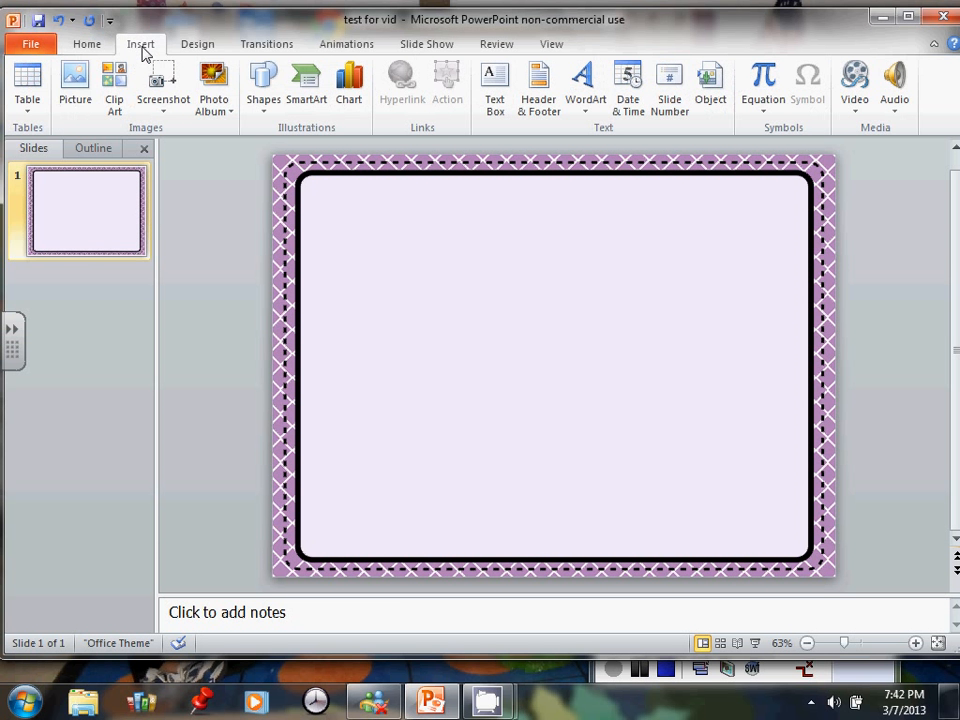
pyautogui.click(71, 81)
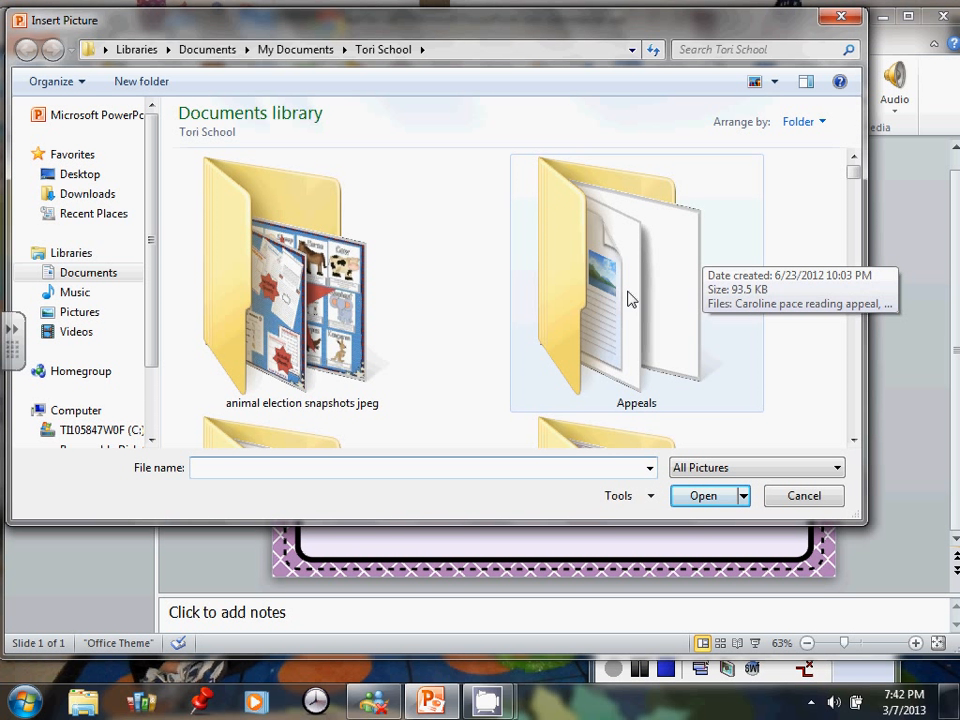
pyautogui.click(853, 440)
pyautogui.click(853, 440)
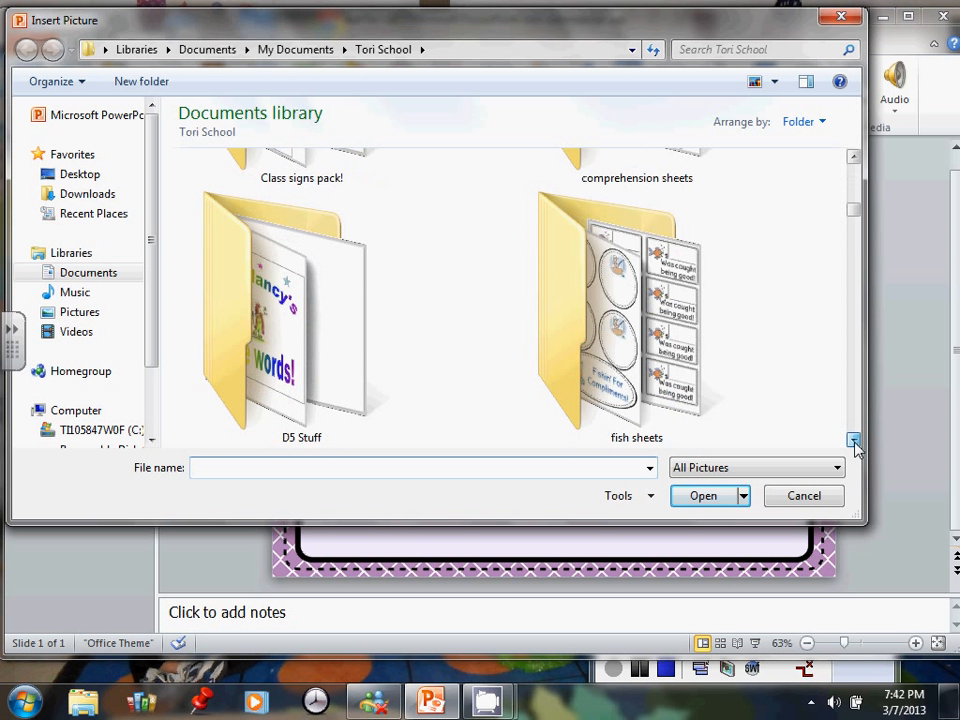
pyautogui.click(853, 440)
pyautogui.click(853, 440)
pyautogui.click(853, 440)
pyautogui.click(853, 440)
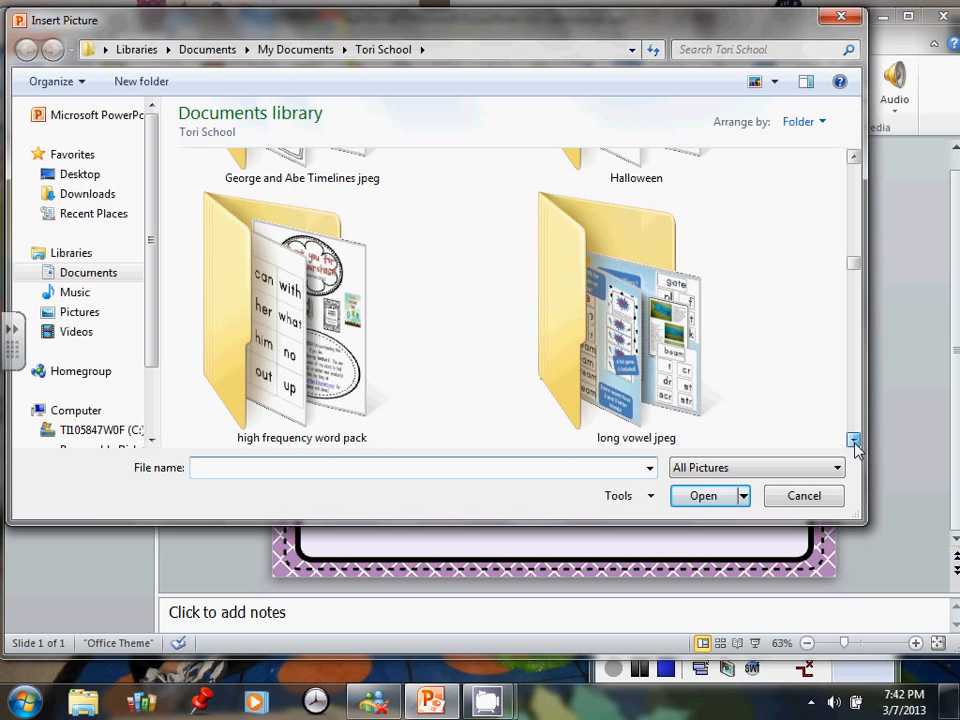
pyautogui.click(853, 440)
pyautogui.click(853, 440)
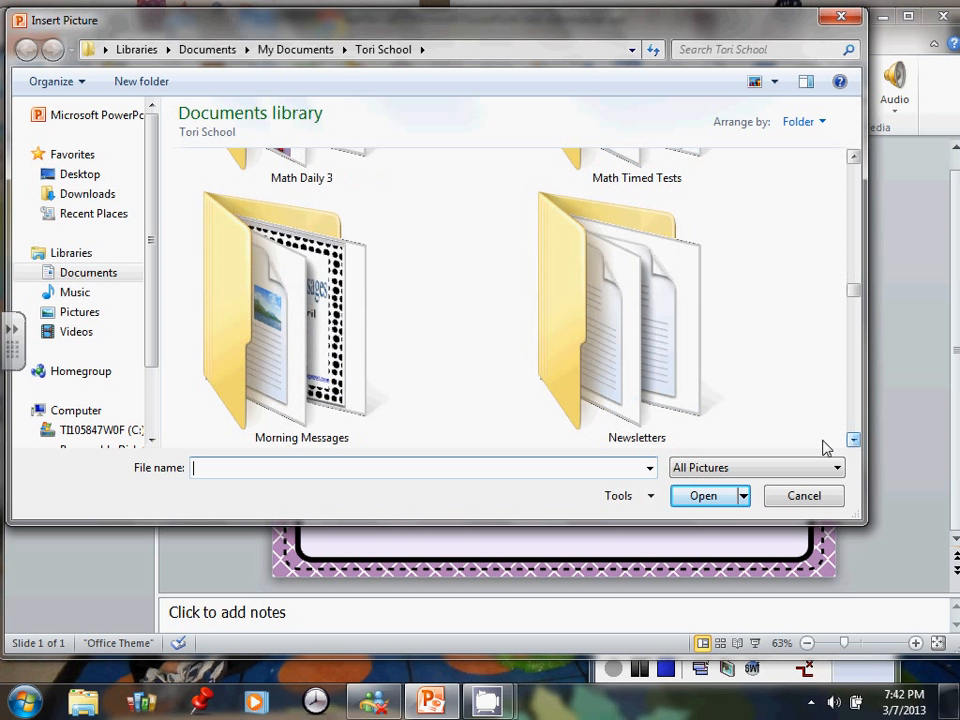
pyautogui.scroll(1, 317, 191)
pyautogui.doubleClick(306, 180)
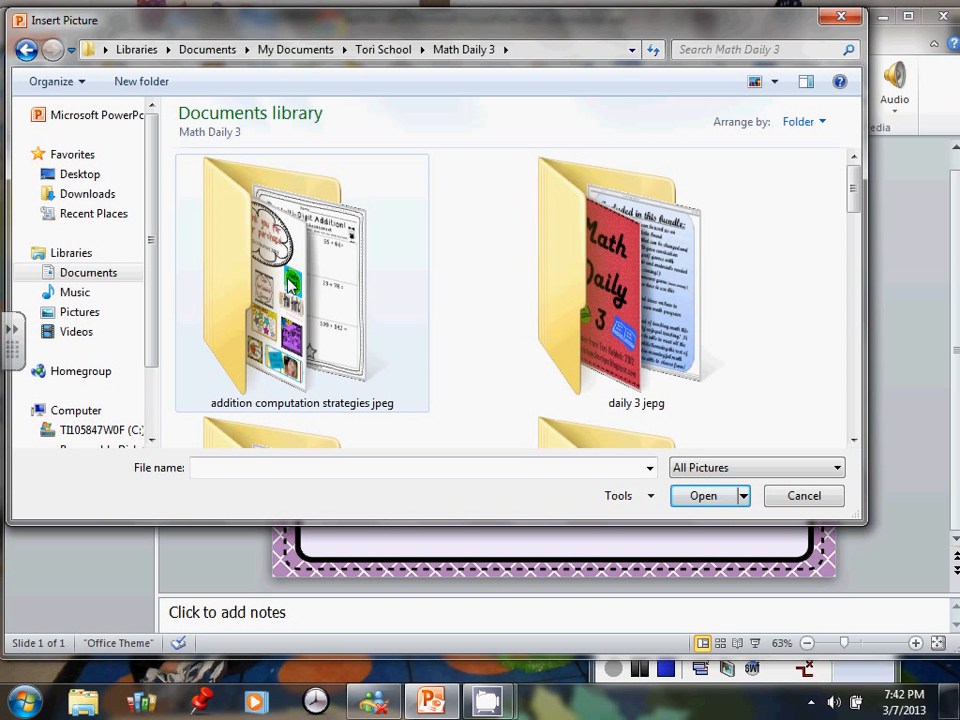
pyautogui.click(306, 245)
pyautogui.doubleClick(306, 245)
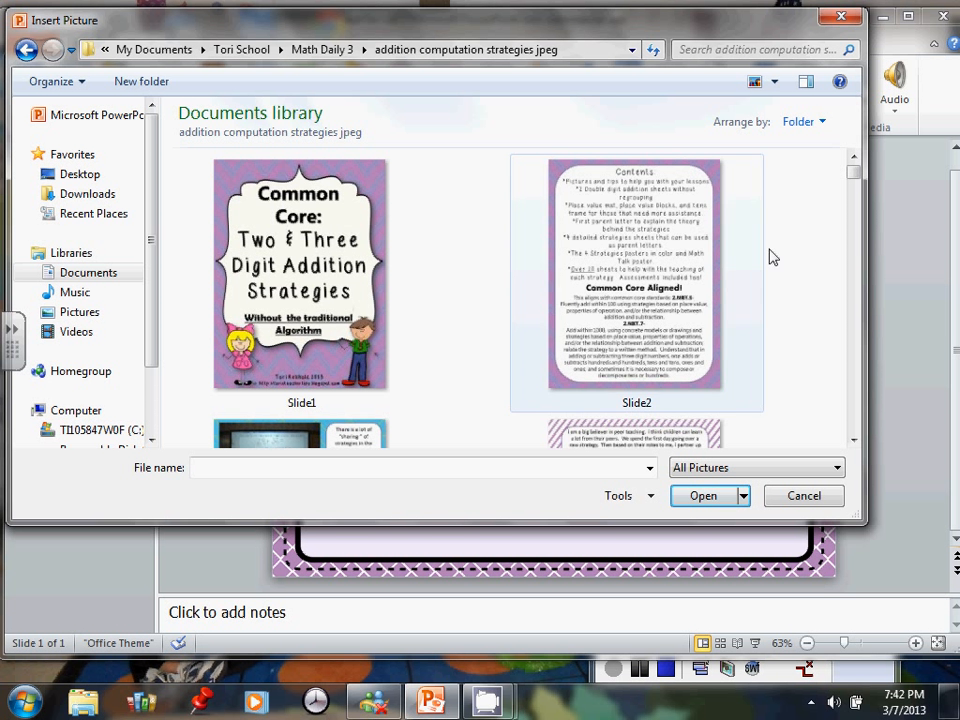
# - Select the worksheet pictures Slide16, Slide17 and Slide18 together for insertion
pyautogui.click(853, 441)
pyautogui.moveTo(853, 441); pyautogui.dragTo(853, 443)
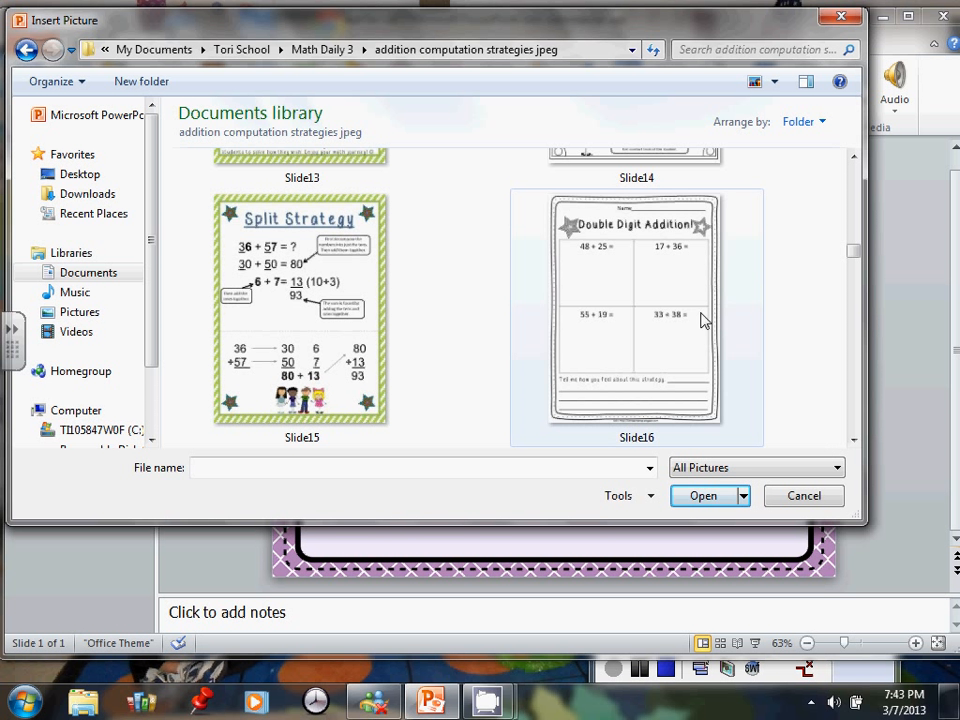
pyautogui.click(634, 295)
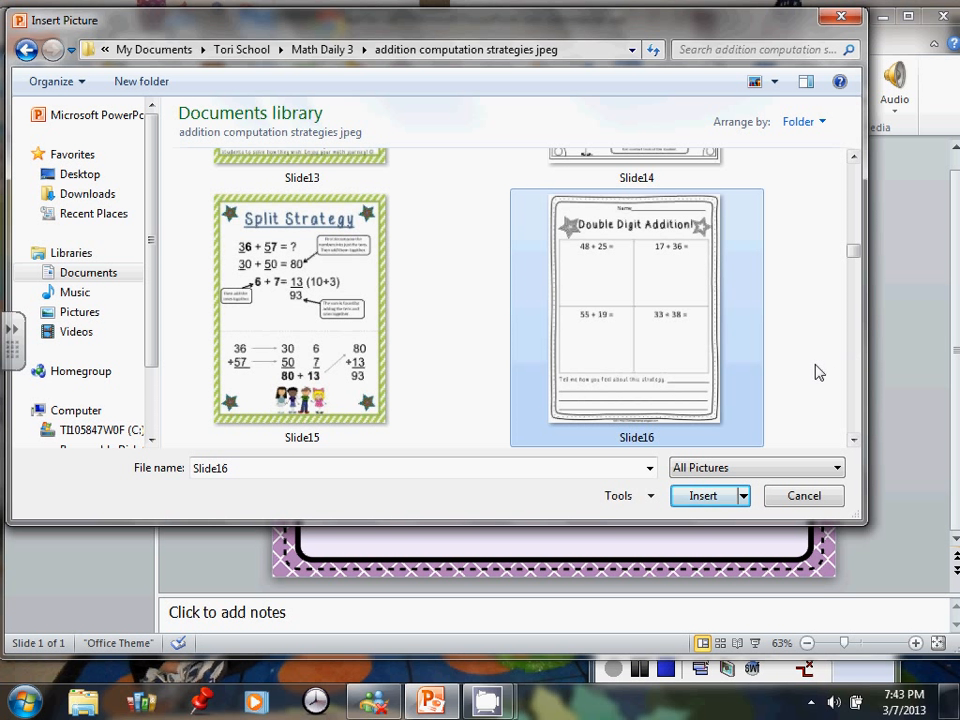
pyautogui.click(854, 440)
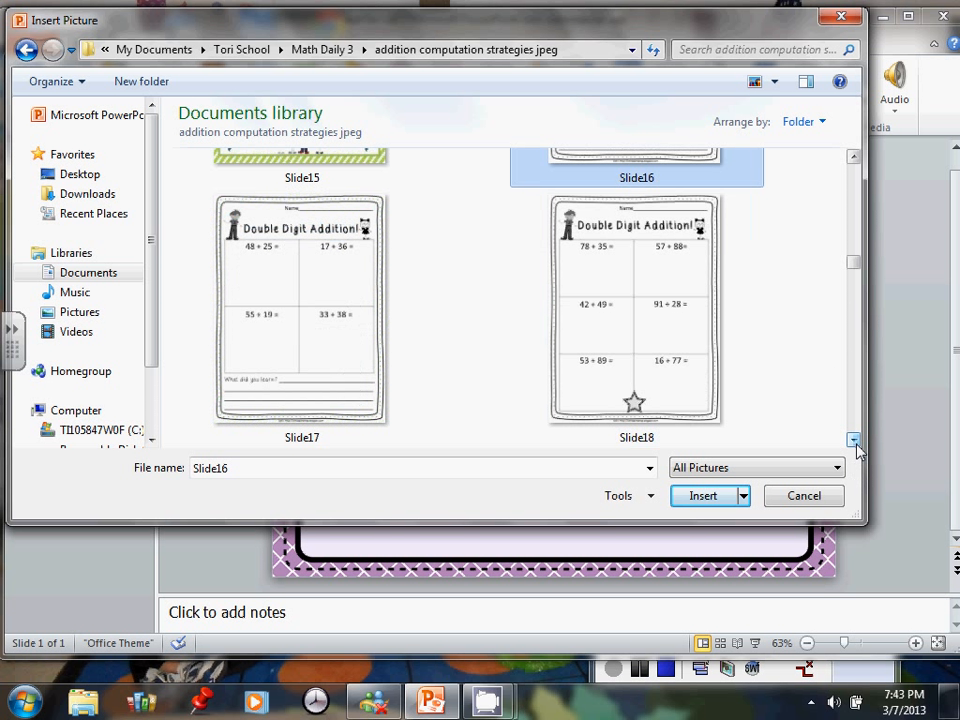
pyautogui.keyDown('ctrl'); pyautogui.click(274, 294); pyautogui.keyUp('ctrl')
pyautogui.keyDown('ctrl'); pyautogui.click(632, 317); pyautogui.keyUp('ctrl')
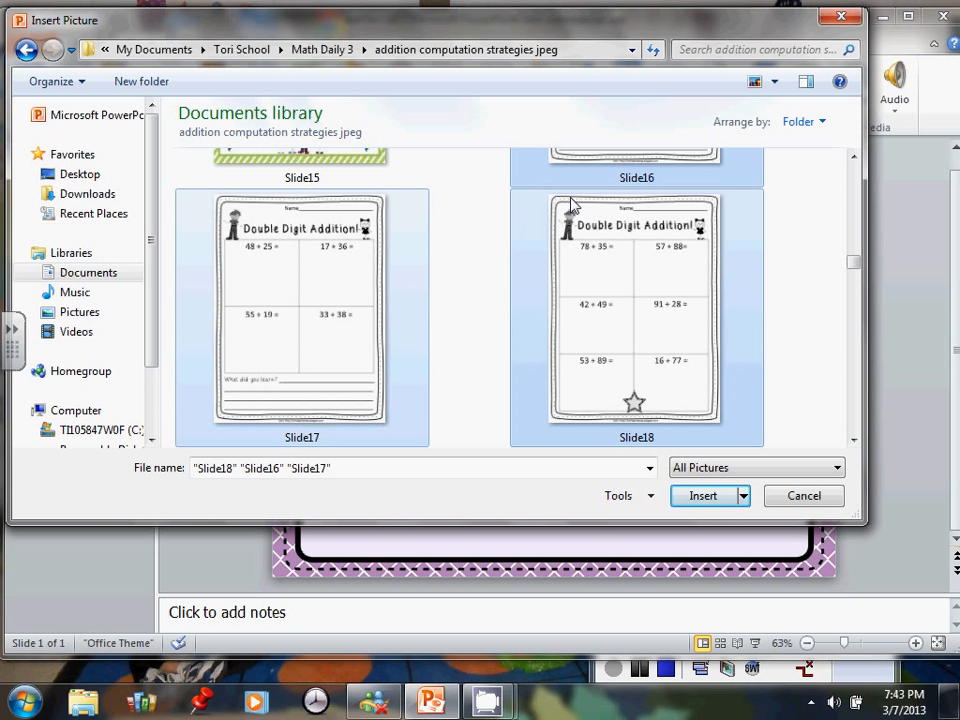
# - Add Slide19, Slide20, Slide21 and Slide22 to the pictures selected for insertion
pyautogui.click(854, 440)
pyautogui.keyDown('ctrl'); pyautogui.click(354, 313); pyautogui.keyUp('ctrl')
pyautogui.keyDown('ctrl'); pyautogui.click(650, 343); pyautogui.keyUp('ctrl')
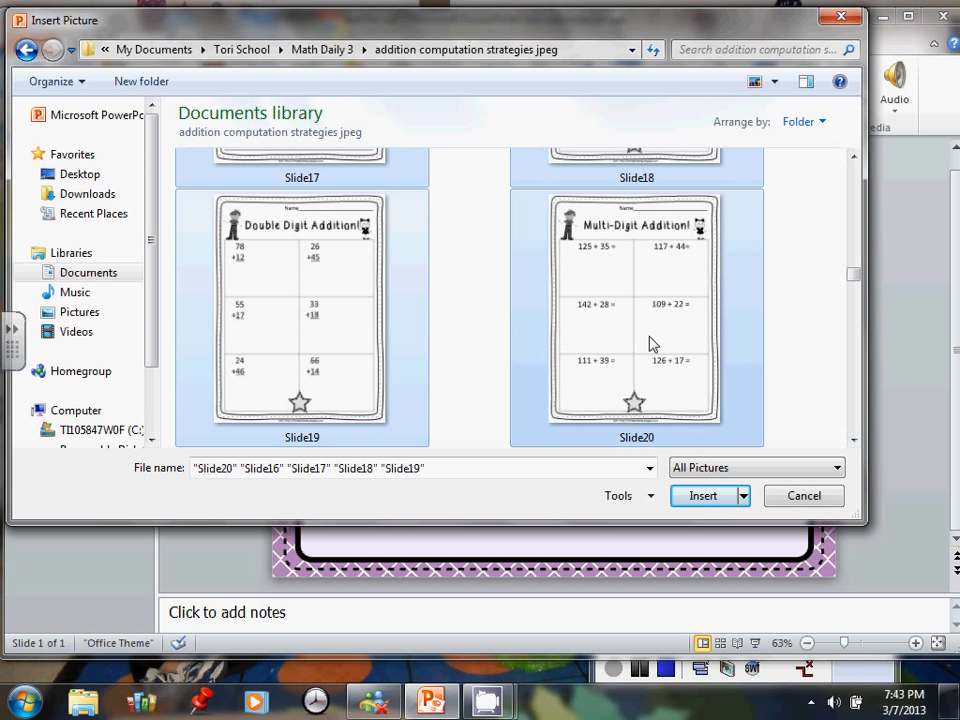
pyautogui.click(854, 441)
pyautogui.keyDown('ctrl'); pyautogui.click(317, 321); pyautogui.keyUp('ctrl')
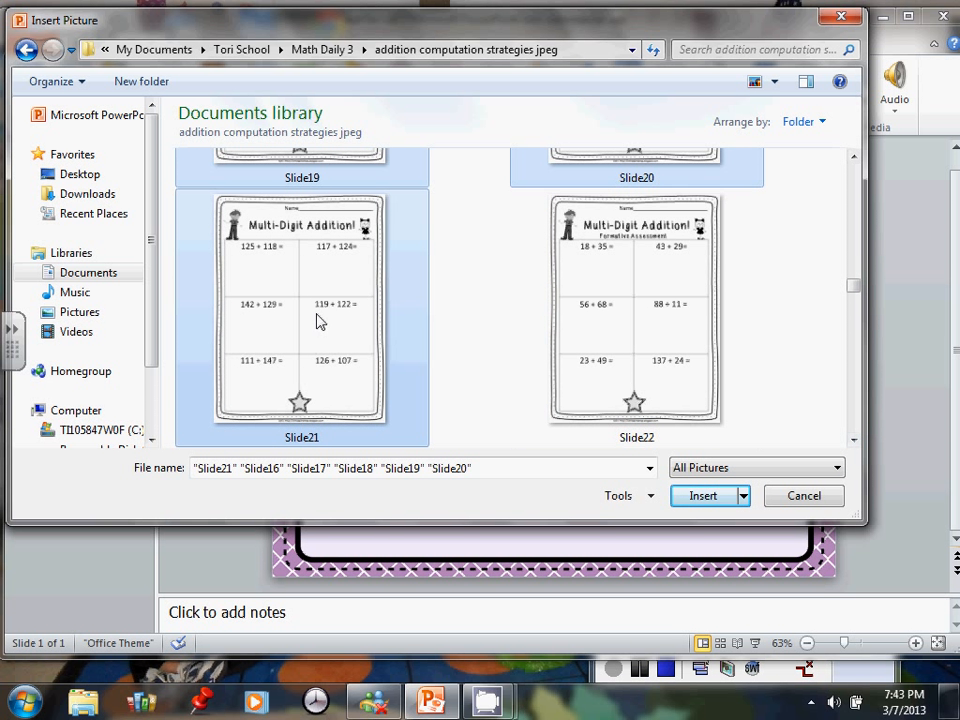
pyautogui.keyDown('ctrl'); pyautogui.click(564, 328); pyautogui.keyUp('ctrl')
pyautogui.click(853, 441)
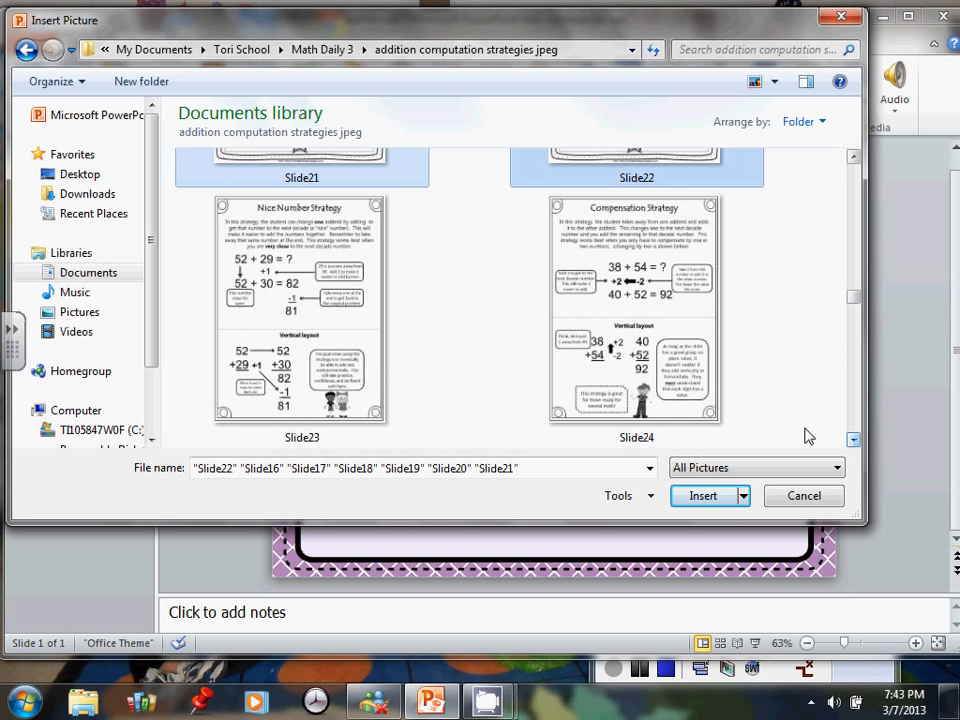
# - Try to add Slide27 through Slide31 to the worksheet pictures already selected for insertion
pyautogui.click(854, 441)
pyautogui.click(854, 441)
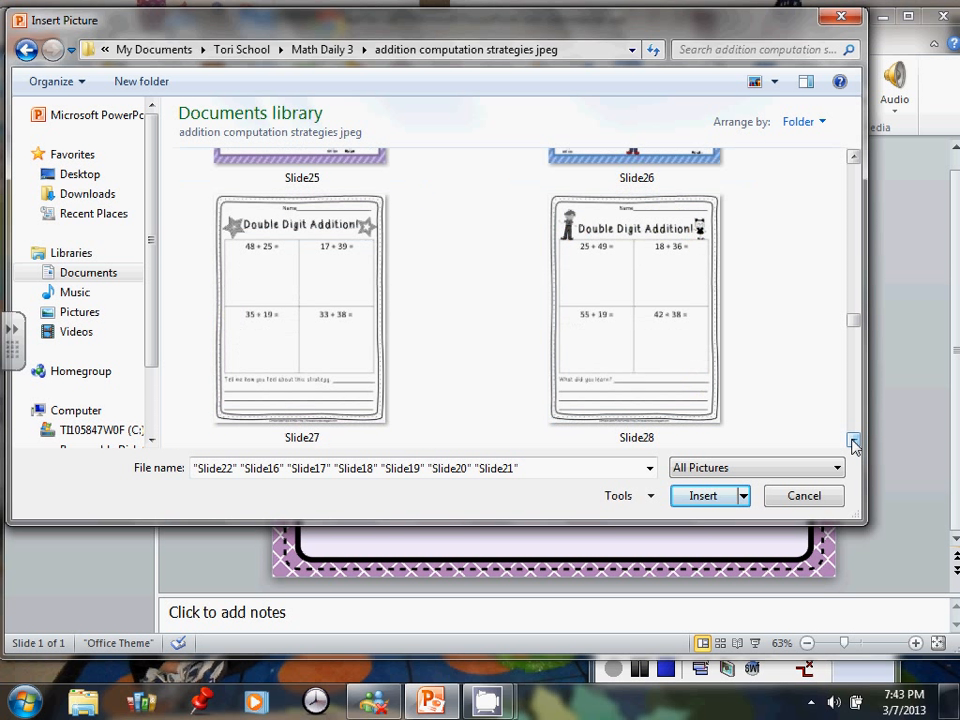
pyautogui.keyDown('ctrl'); pyautogui.click(418, 296); pyautogui.keyUp('ctrl')
pyautogui.keyDown('ctrl'); pyautogui.click(606, 289); pyautogui.keyUp('ctrl')
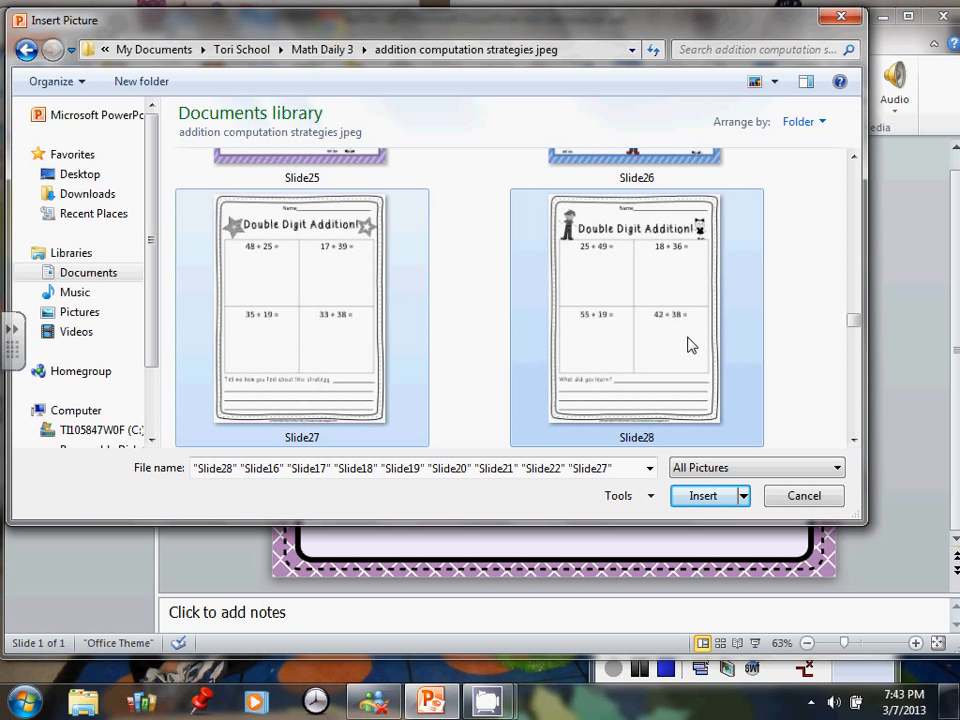
pyautogui.click(853, 441)
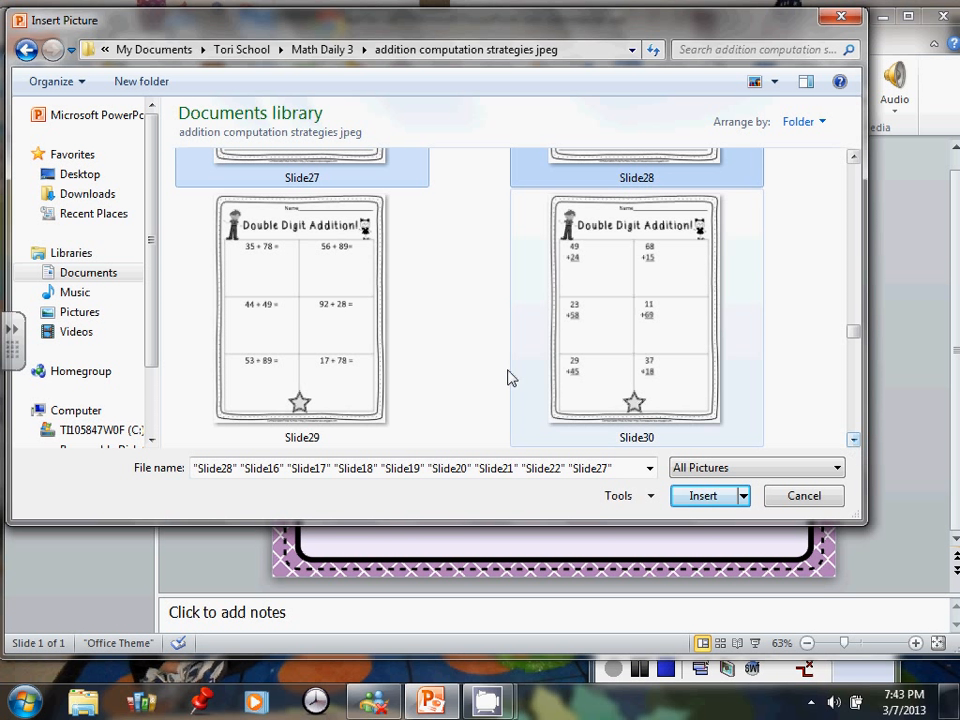
pyautogui.keyDown('ctrl'); pyautogui.click(315, 311); pyautogui.keyUp('ctrl')
pyautogui.keyDown('ctrl'); pyautogui.click(620, 291); pyautogui.keyUp('ctrl')
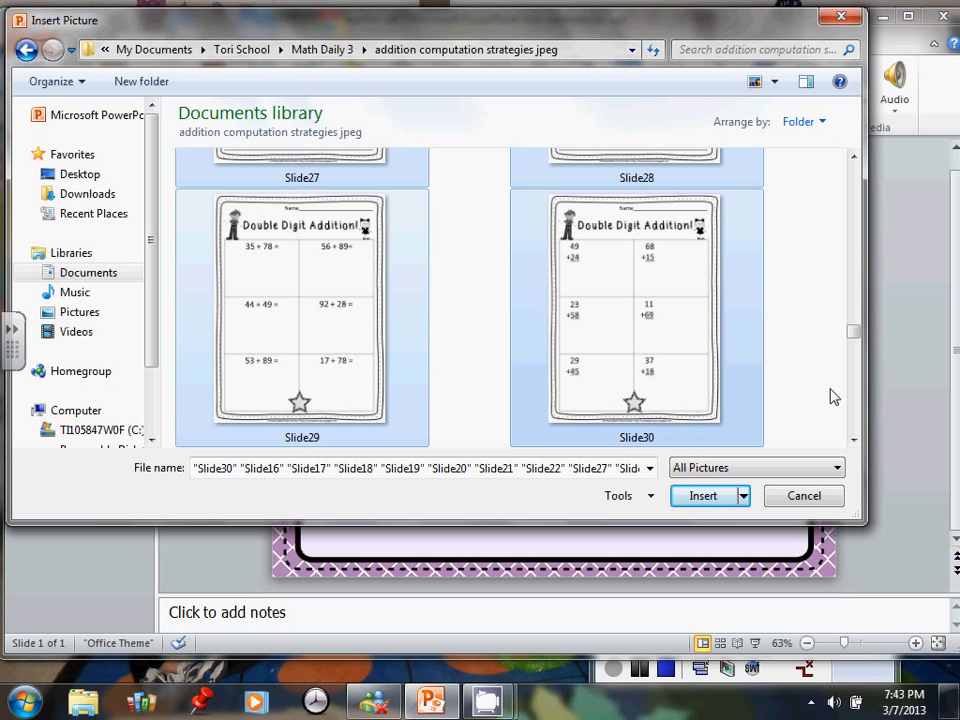
pyautogui.click(853, 439)
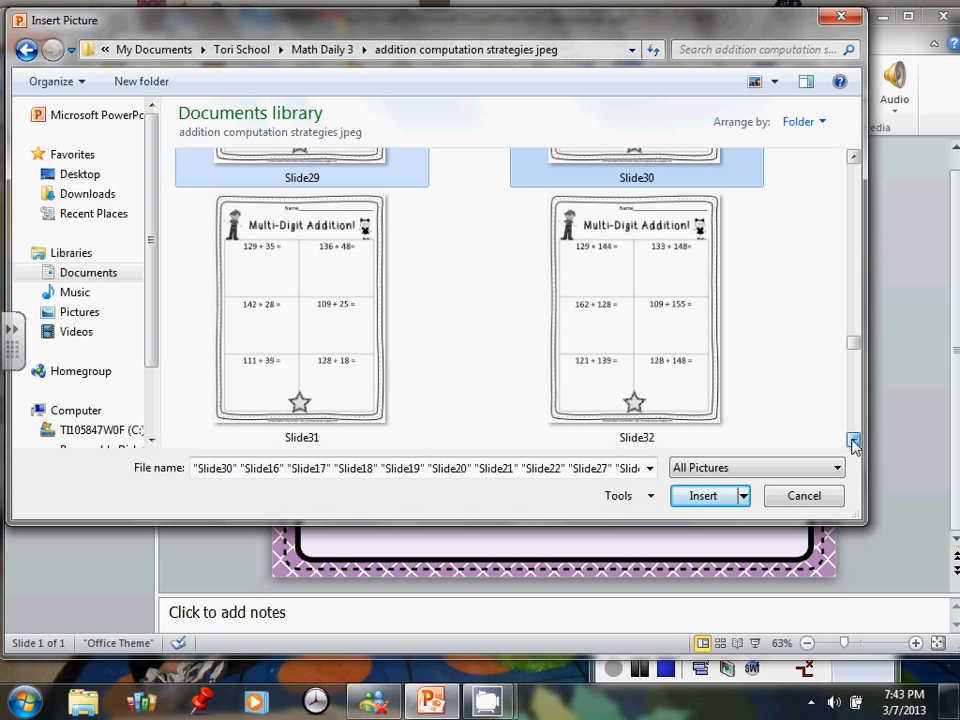
pyautogui.click(363, 342)
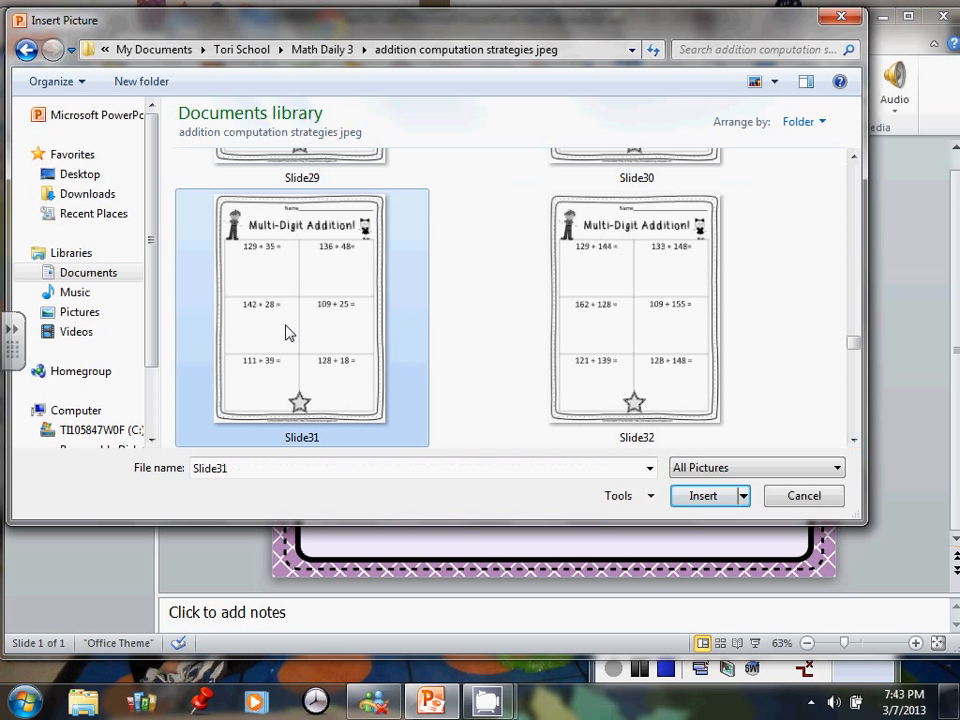
# - Select the worksheet pictures Slide19, Slide20, Slide21 and Slide22 together for insertion
pyautogui.click(853, 157)
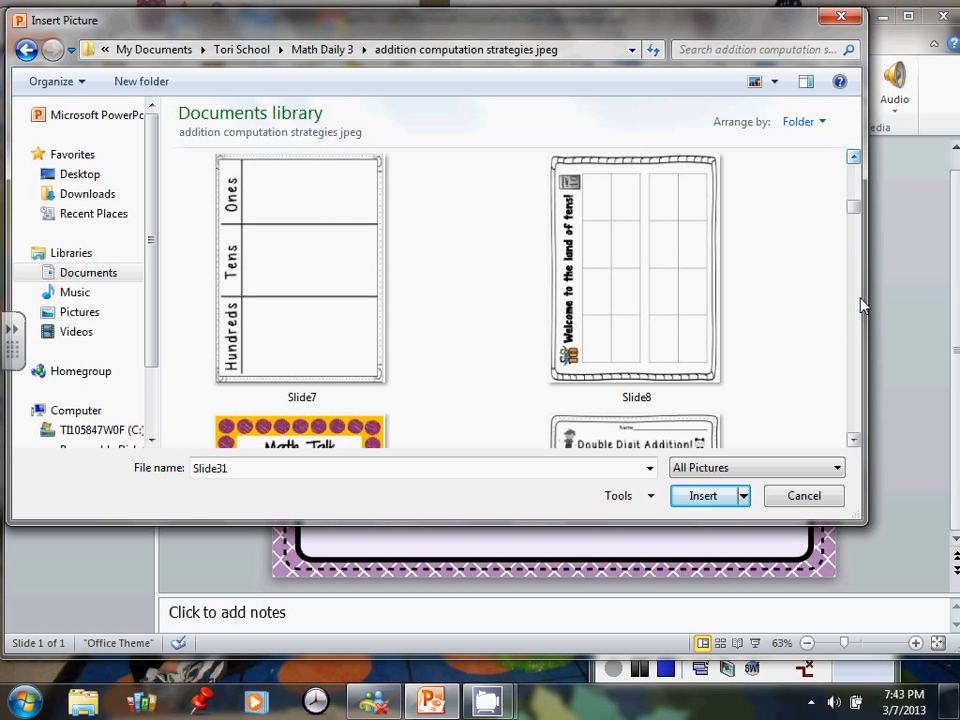
pyautogui.click(853, 441)
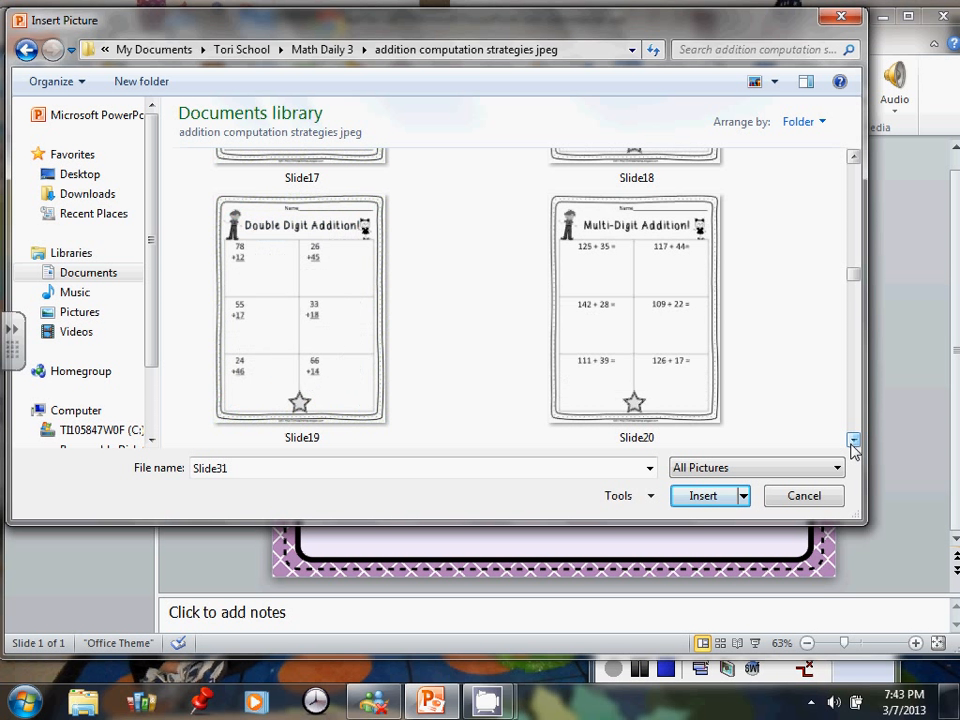
pyautogui.click(315, 328)
pyautogui.keyDown('ctrl'); pyautogui.click(580, 355); pyautogui.keyUp('ctrl')
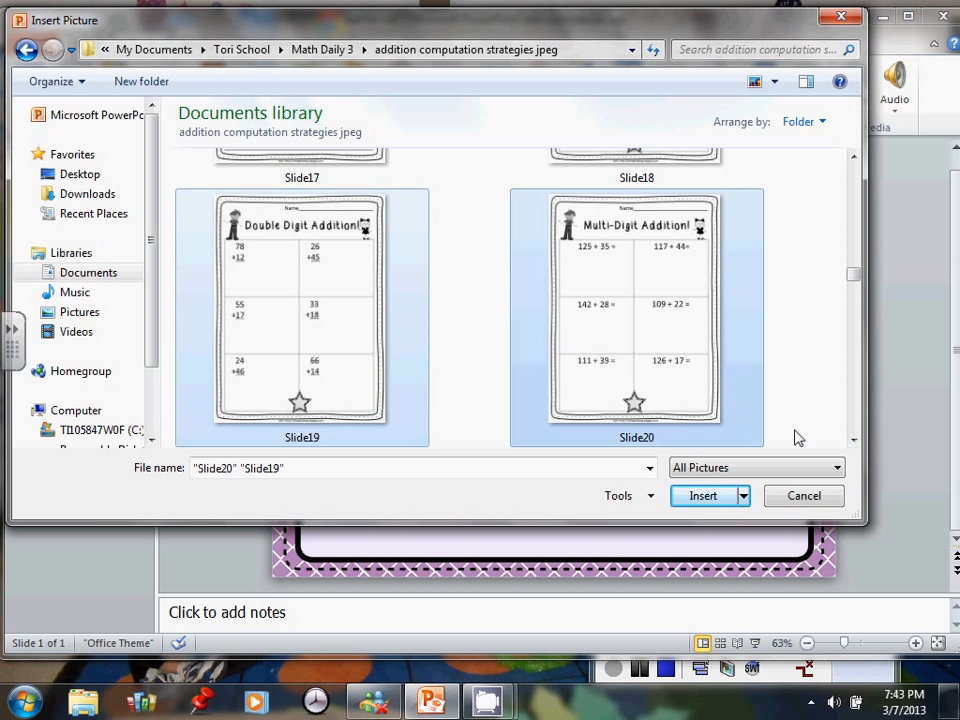
pyautogui.click(853, 441)
pyautogui.keyDown('ctrl'); pyautogui.click(251, 313); pyautogui.keyUp('ctrl')
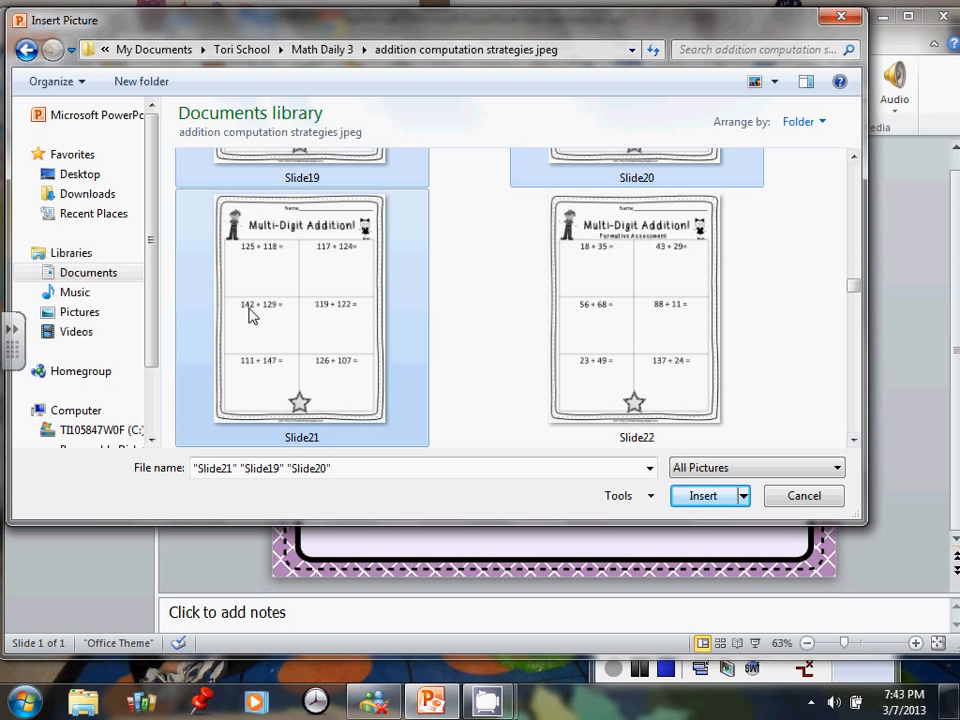
pyautogui.keyDown('ctrl'); pyautogui.click(640, 400); pyautogui.keyUp('ctrl')
# - Add Slide27 and Slide28 to the worksheet pictures selected for insertion
pyautogui.click(853, 441)
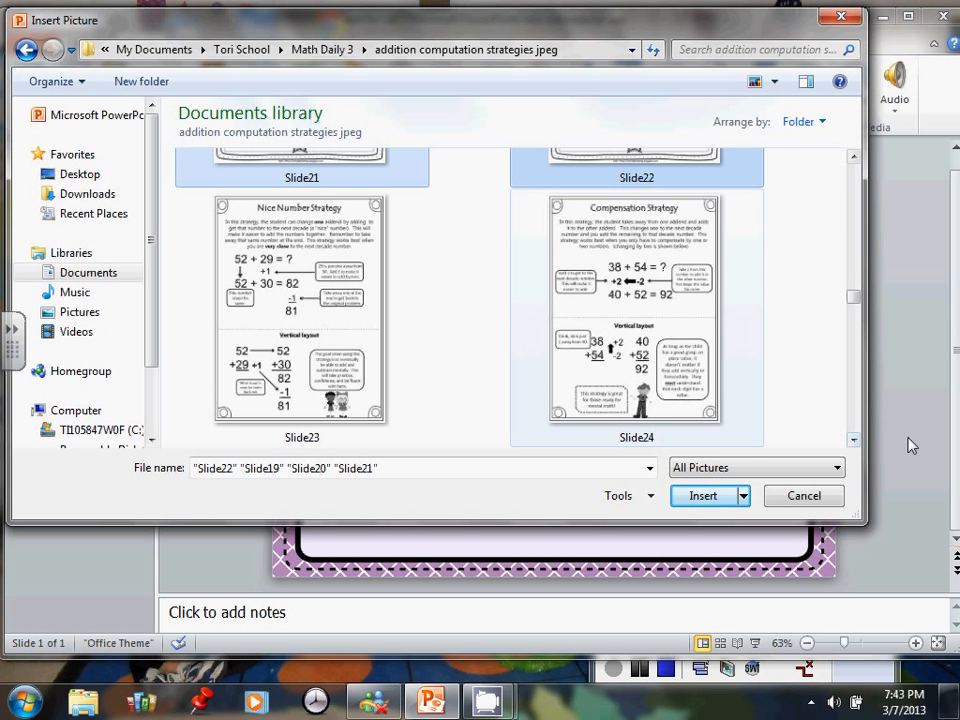
pyautogui.click(853, 439)
pyautogui.click(853, 439)
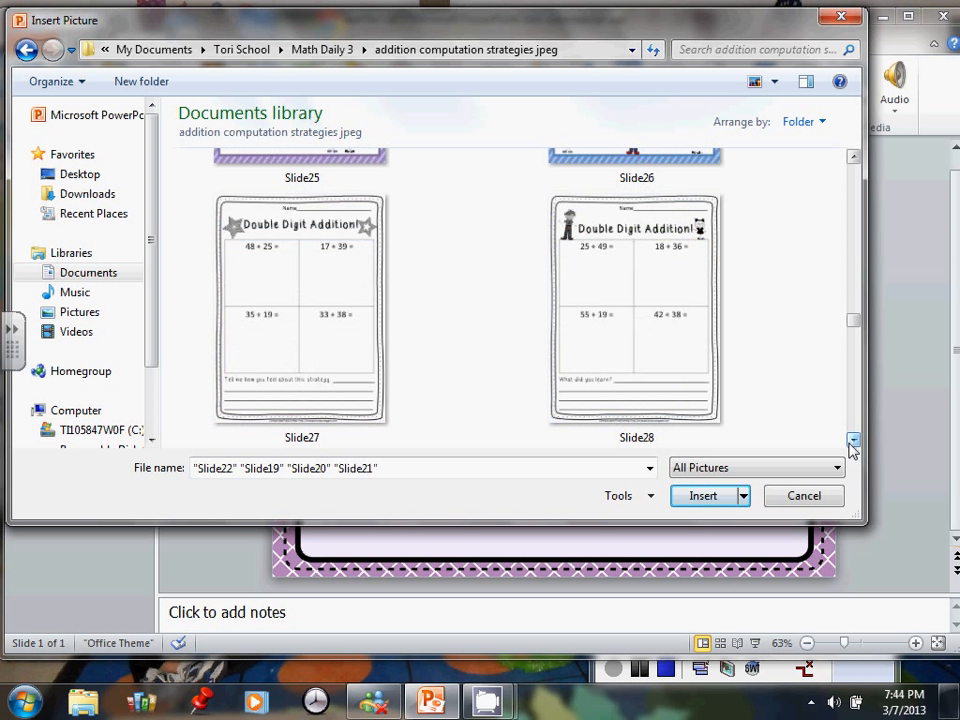
pyautogui.keyDown('ctrl'); pyautogui.click(354, 336); pyautogui.keyUp('ctrl')
pyautogui.keyDown('ctrl'); pyautogui.click(622, 342); pyautogui.keyUp('ctrl')
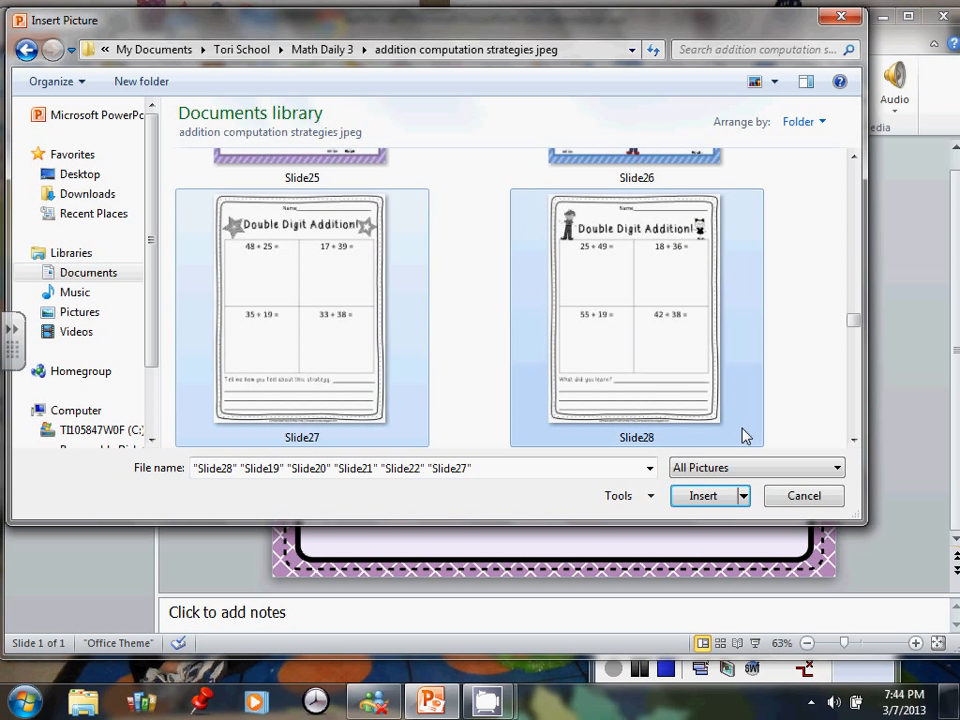
# - Insert the selected worksheet pictures and shrink them all together to about 2.17" high by 1.63" wide
pyautogui.click(703, 496)
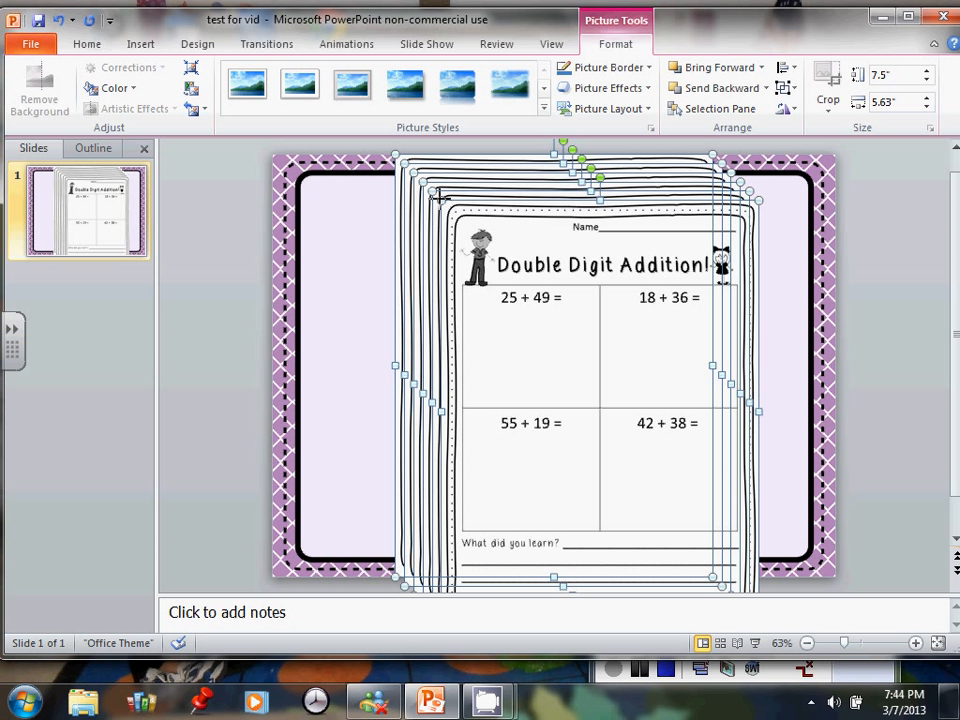
pyautogui.moveTo(440, 199); pyautogui.dragTo(627, 318)
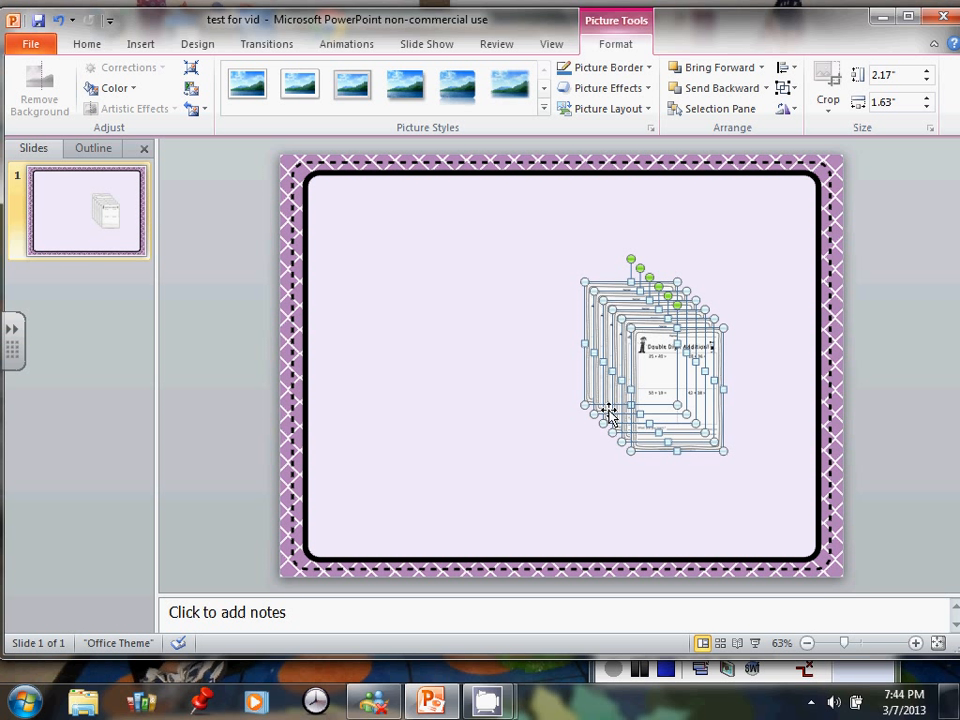
pyautogui.click(779, 391)
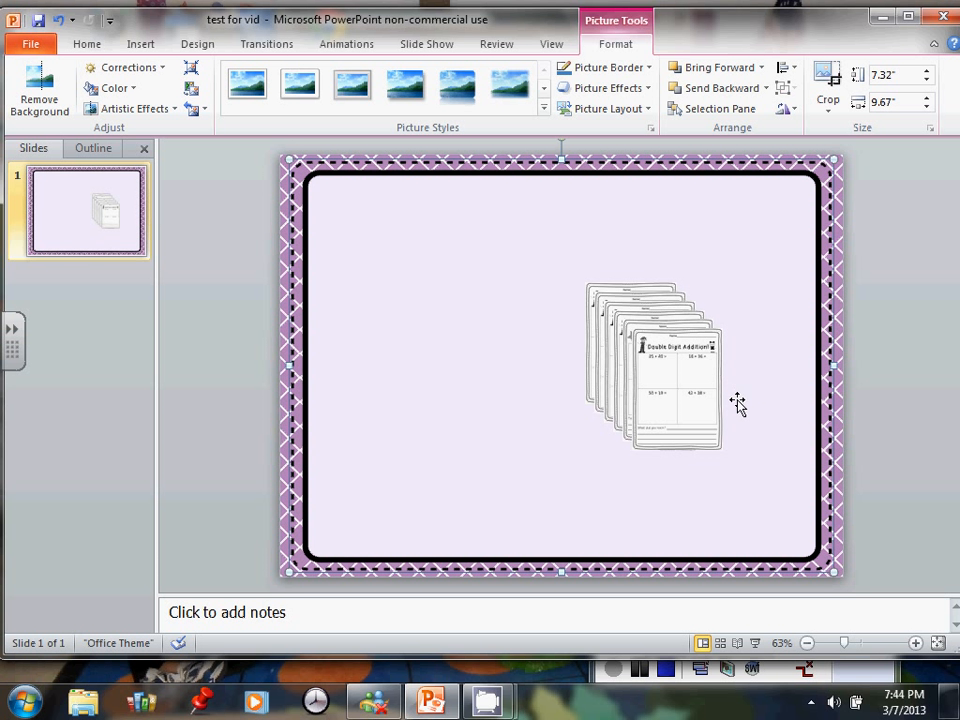
# - Separate the stacked worksheet pictures by spreading them over the left and middle of the framed area
pyautogui.moveTo(676, 392); pyautogui.dragTo(465, 366)
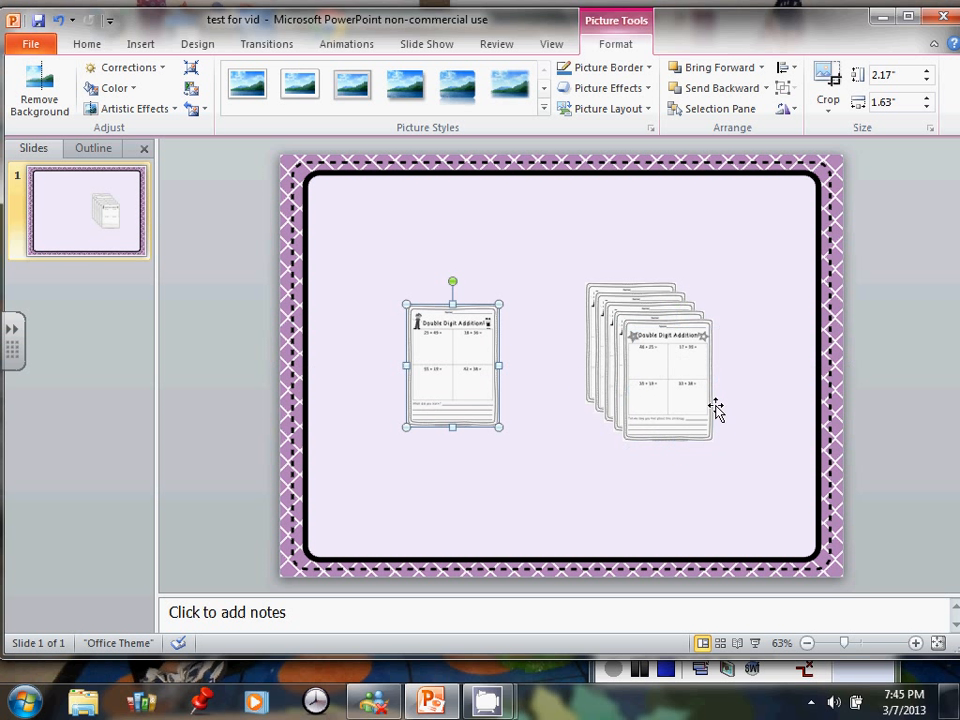
pyautogui.moveTo(681, 403); pyautogui.dragTo(375, 489)
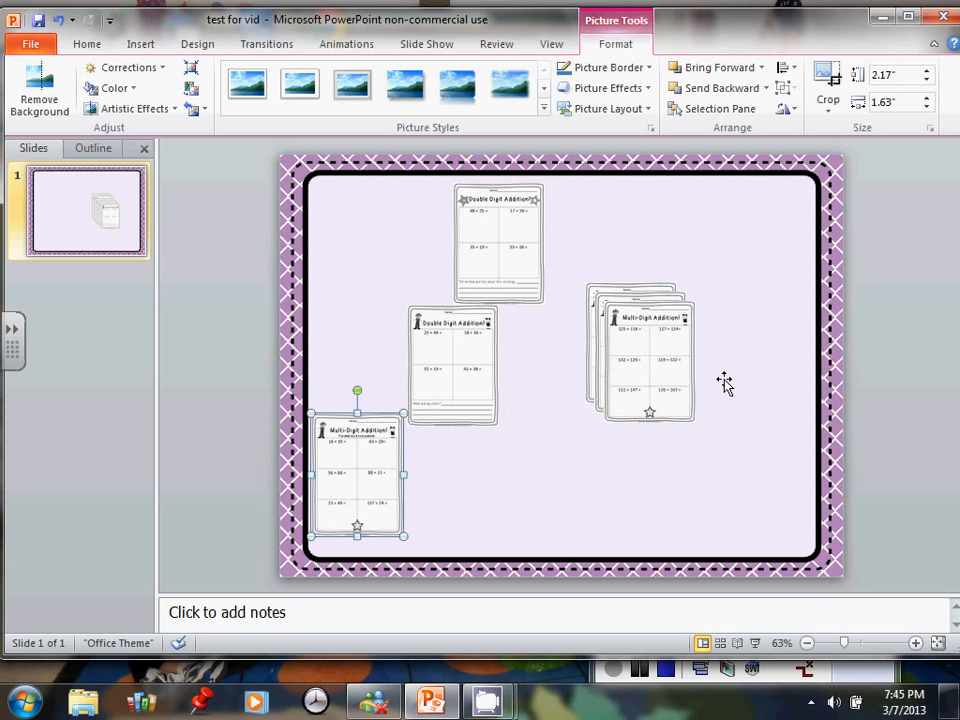
pyautogui.moveTo(654, 369); pyautogui.dragTo(375, 249)
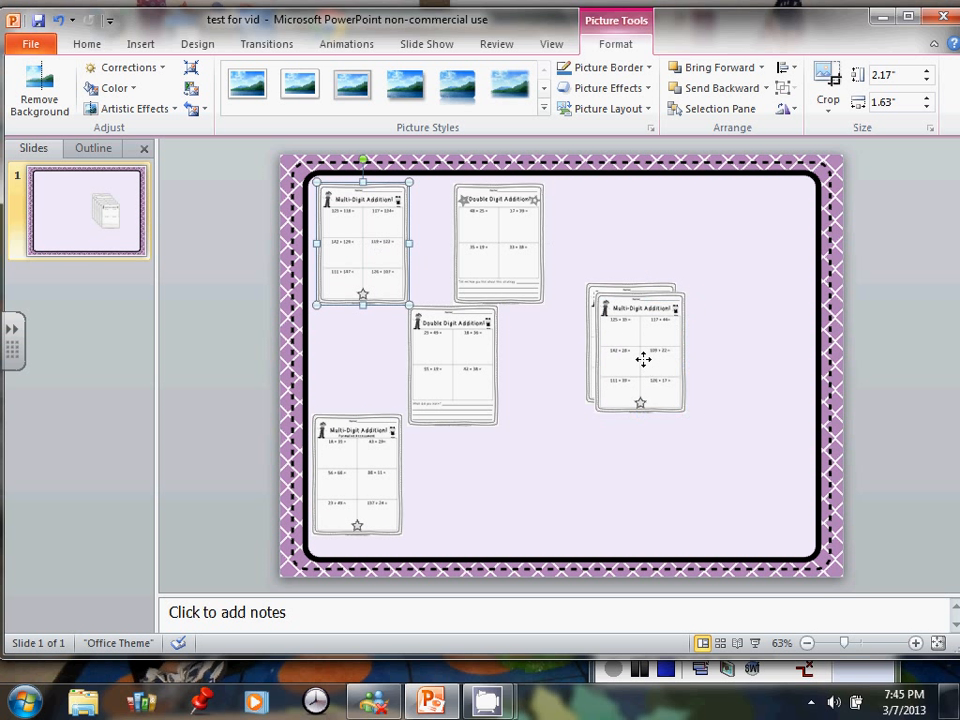
pyautogui.moveTo(641, 358); pyautogui.dragTo(608, 252)
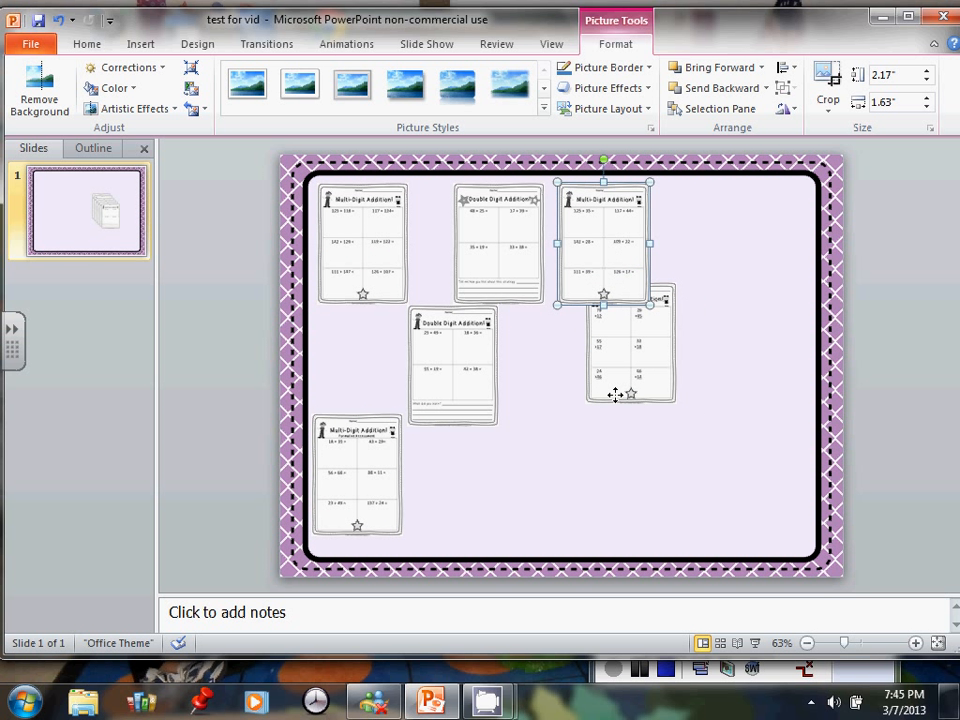
pyautogui.moveTo(617, 392); pyautogui.dragTo(487, 480)
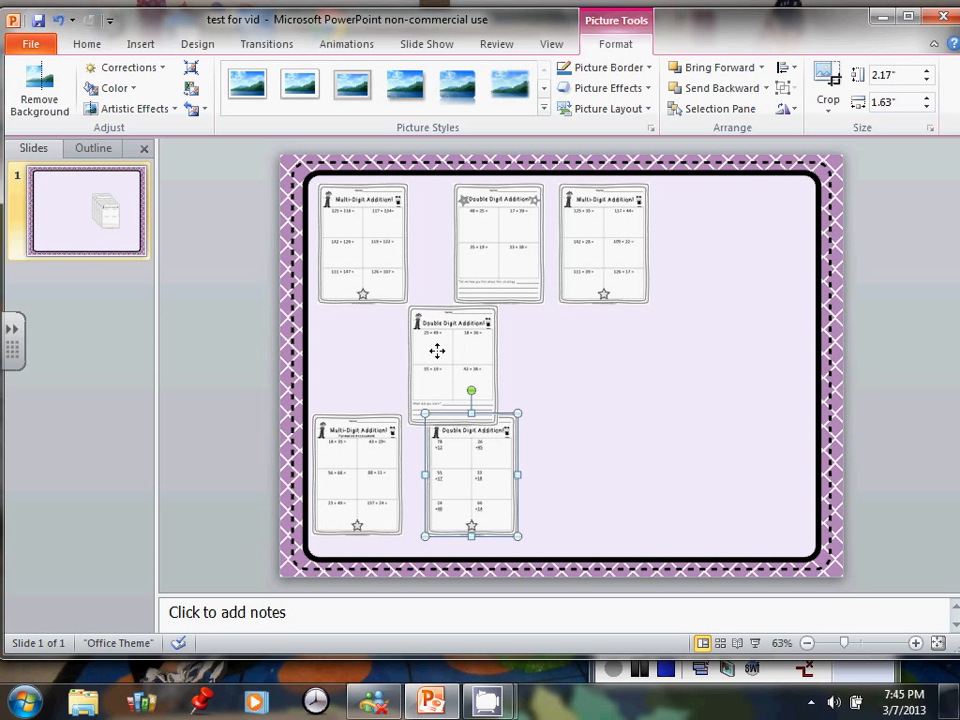
# - Gather the spread worksheet pictures into an overlapping cluster in the upper-left part of the frame
pyautogui.moveTo(435, 347); pyautogui.dragTo(429, 272)
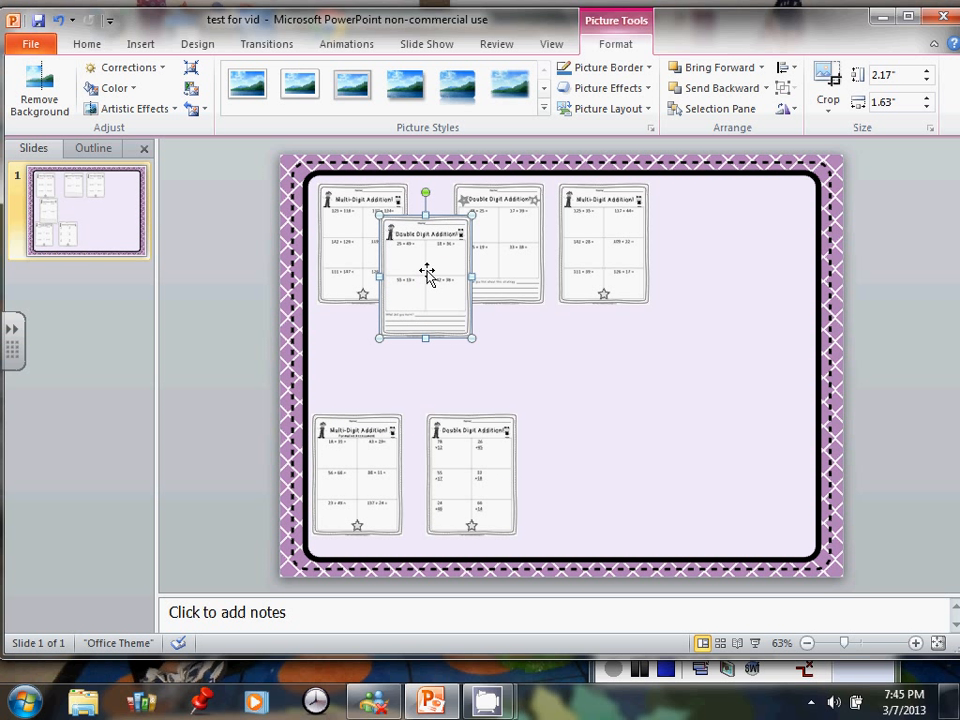
pyautogui.moveTo(606, 272); pyautogui.dragTo(486, 286)
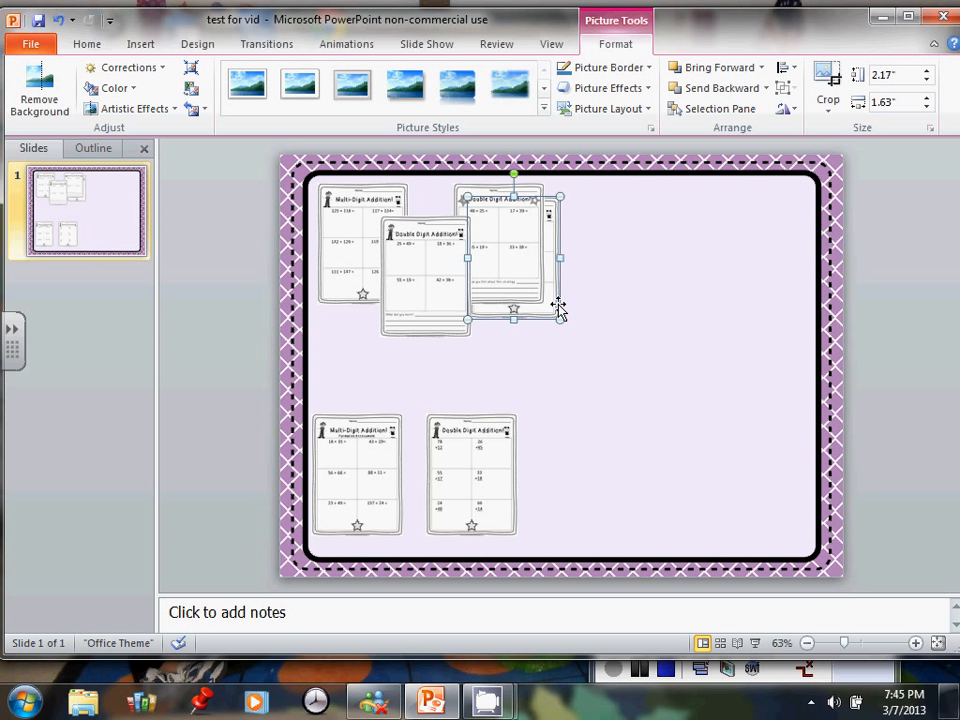
pyautogui.moveTo(549, 315); pyautogui.dragTo(563, 337)
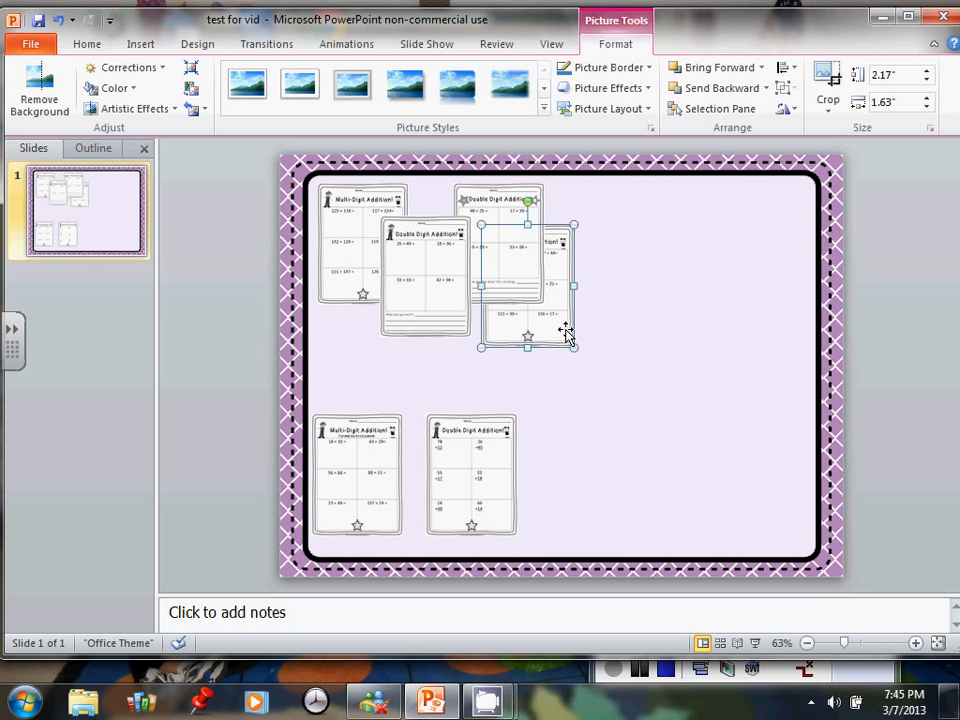
pyautogui.moveTo(471, 487); pyautogui.dragTo(456, 348)
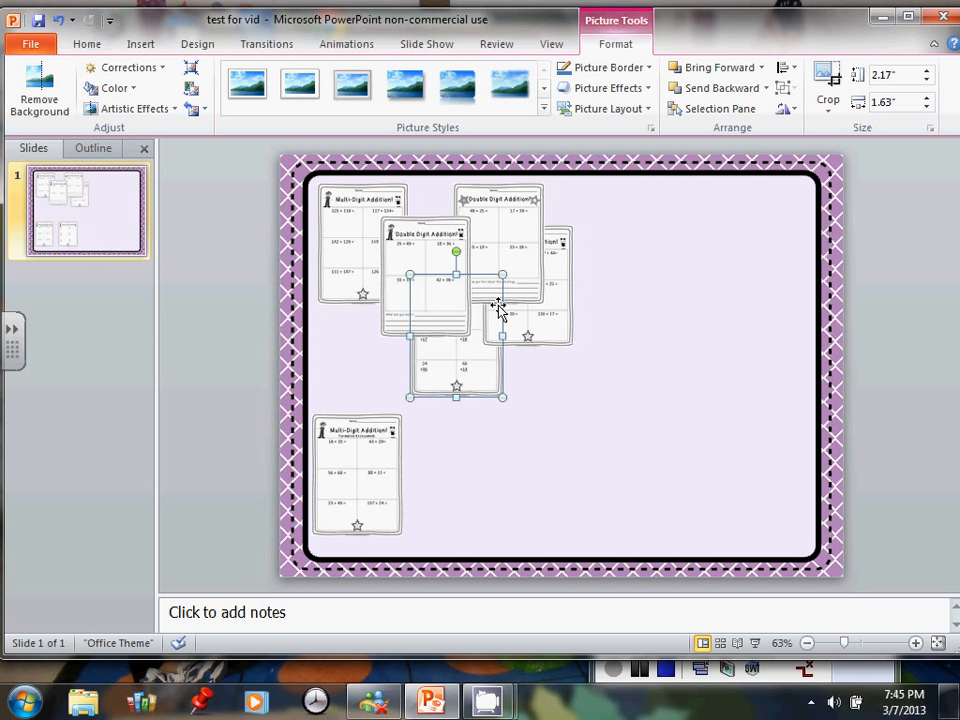
pyautogui.click(378, 455)
pyautogui.moveTo(378, 455); pyautogui.dragTo(381, 319)
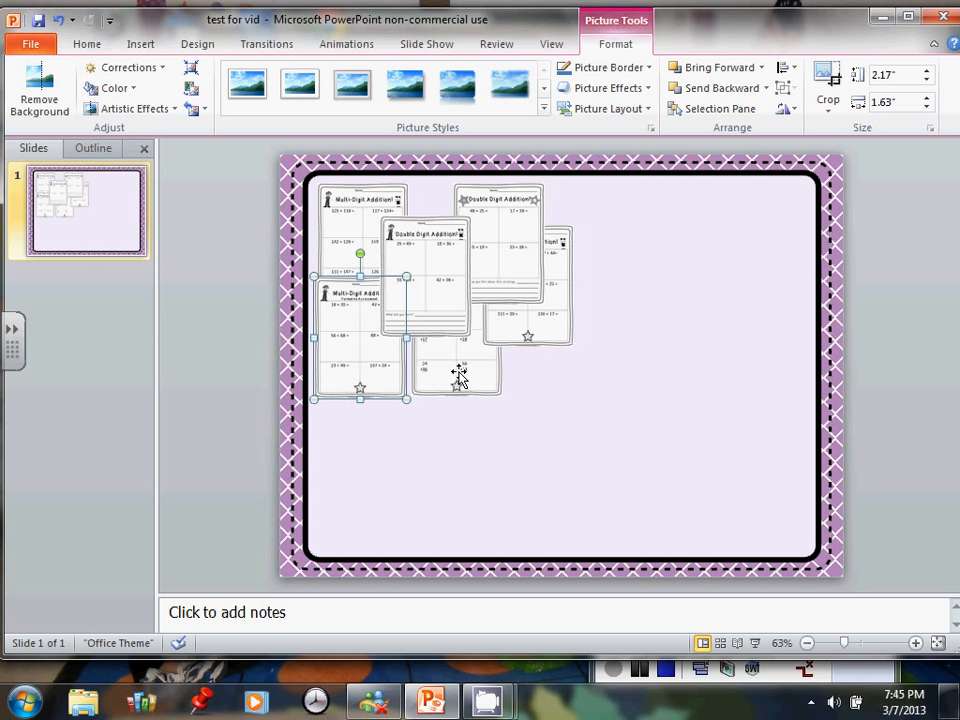
# - Shift the Double Digit Addition worksheet with the stacked problems slightly down and right, and bring it forward over its neighbours
pyautogui.moveTo(459, 375); pyautogui.dragTo(480, 377)
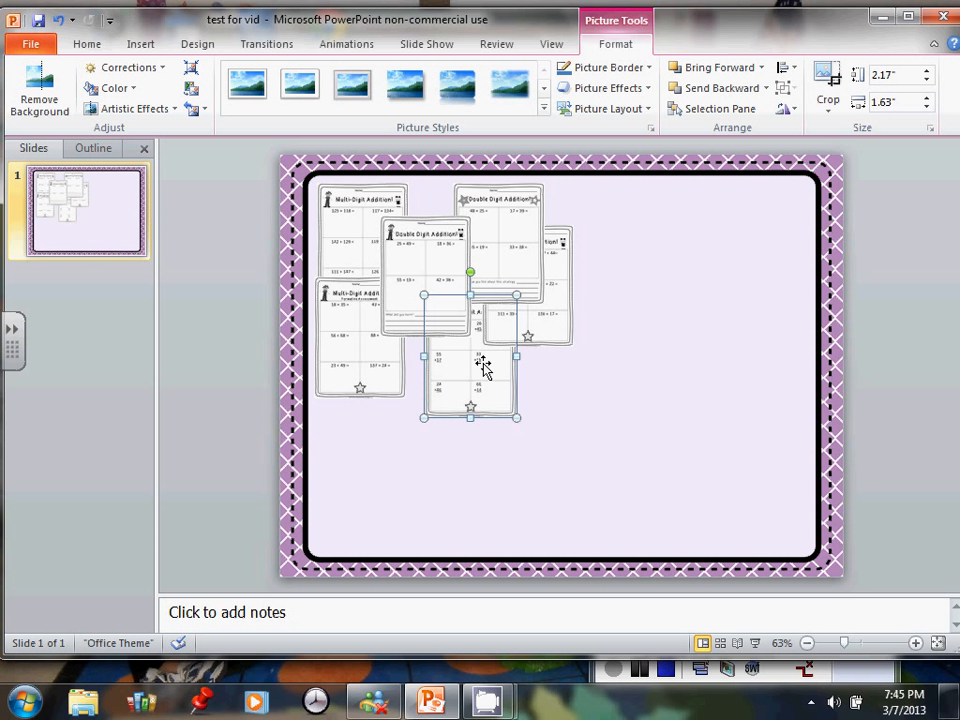
pyautogui.click(718, 68)
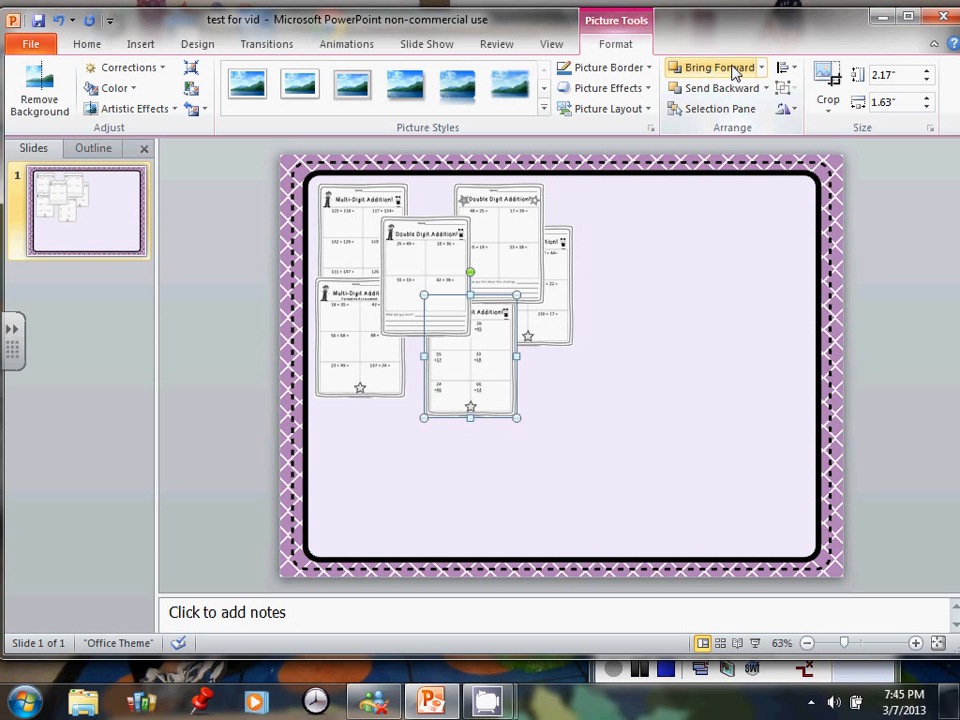
pyautogui.click(733, 69)
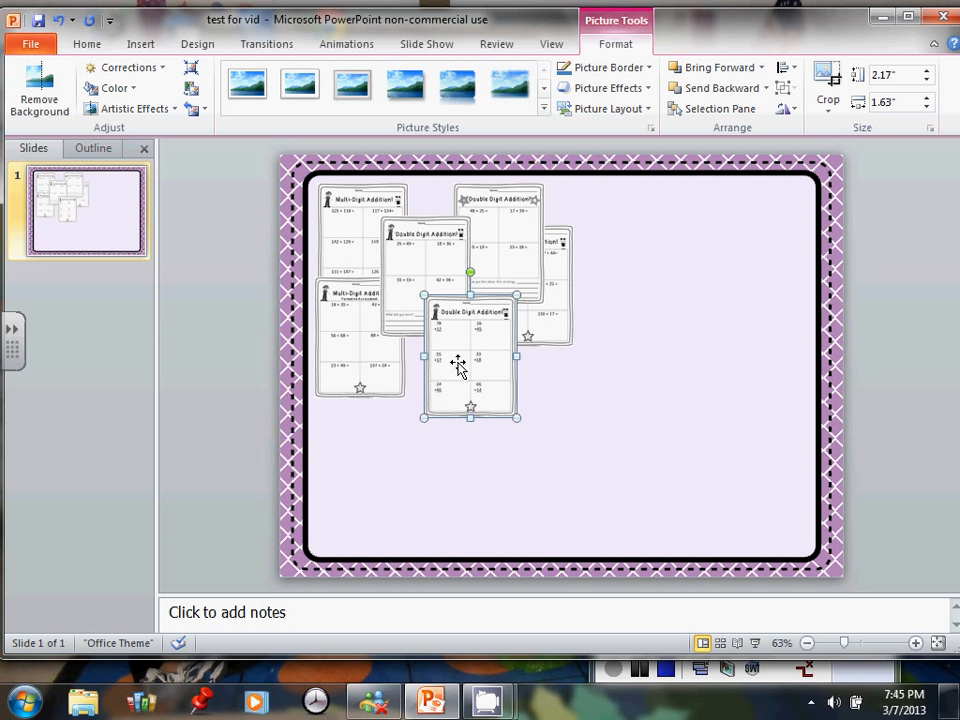
# - Tighten the cluster by nudging the front Double Digit Addition worksheet and the two Multi-Digit Addition worksheets on its left side
pyautogui.moveTo(456, 371)
pyautogui.mouseDown()
pyautogui.moveTo(446, 353)
pyautogui.moveTo(440, 362)
pyautogui.mouseUp()
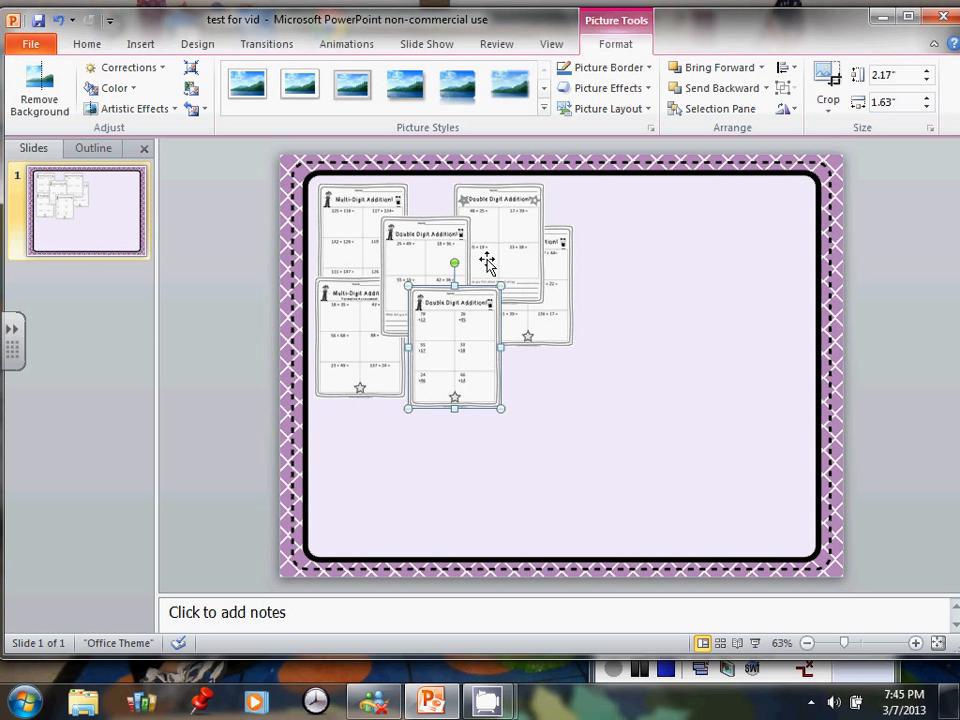
pyautogui.moveTo(375, 214); pyautogui.dragTo(392, 215)
pyautogui.moveTo(384, 358); pyautogui.dragTo(394, 334)
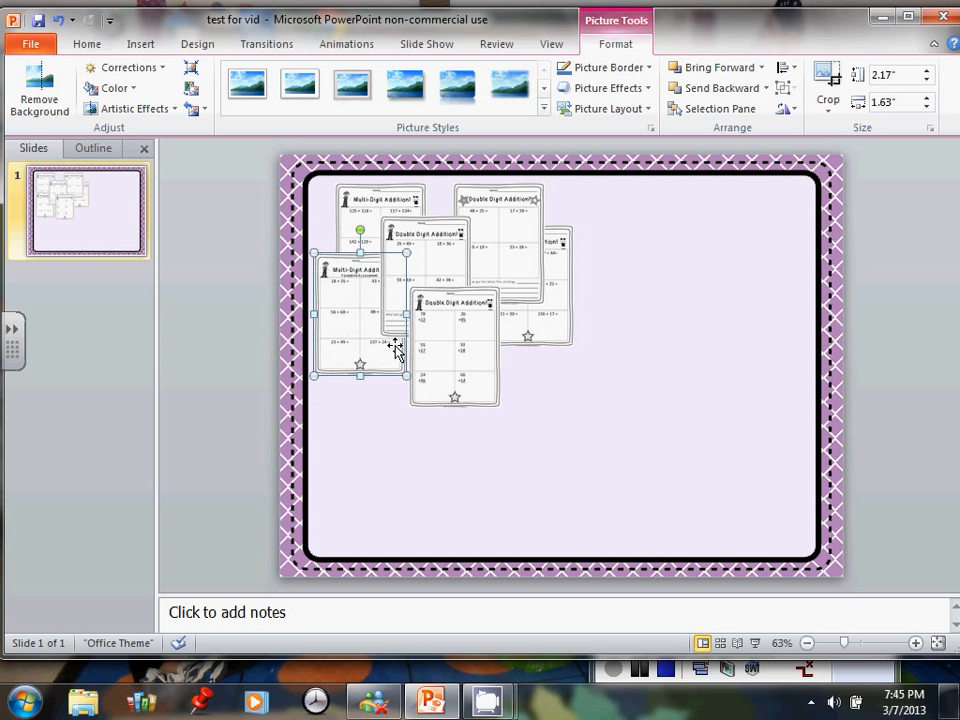
# - Bring the rightmost Multi-Digit Addition worksheet forward and place it overlapping the starred Double Digit Addition worksheet's right edge
pyautogui.moveTo(566, 318); pyautogui.dragTo(562, 346)
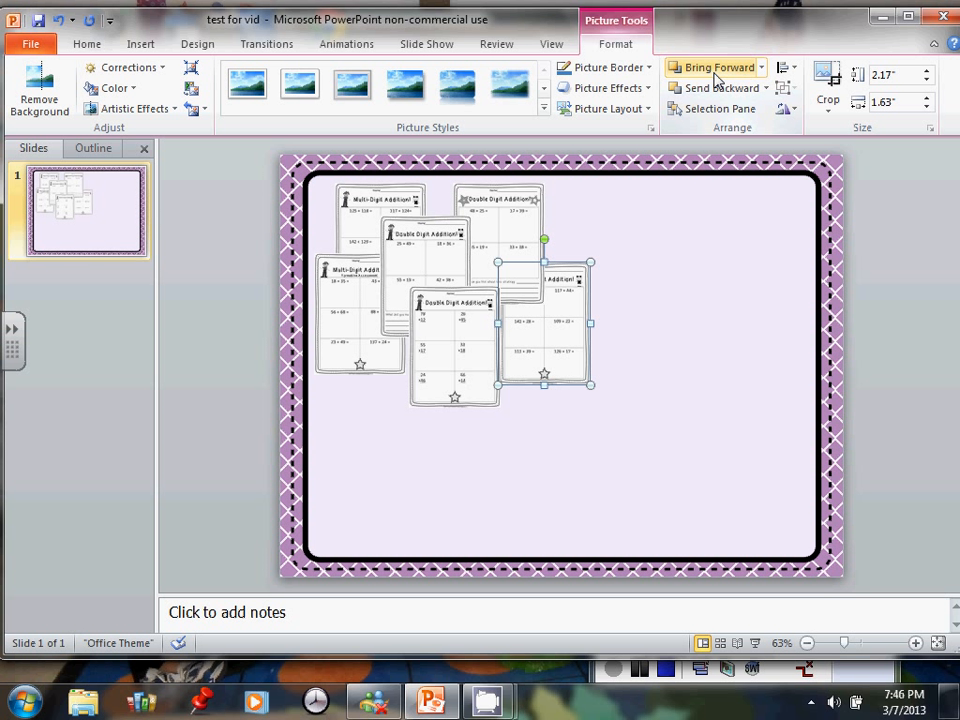
pyautogui.click(717, 72)
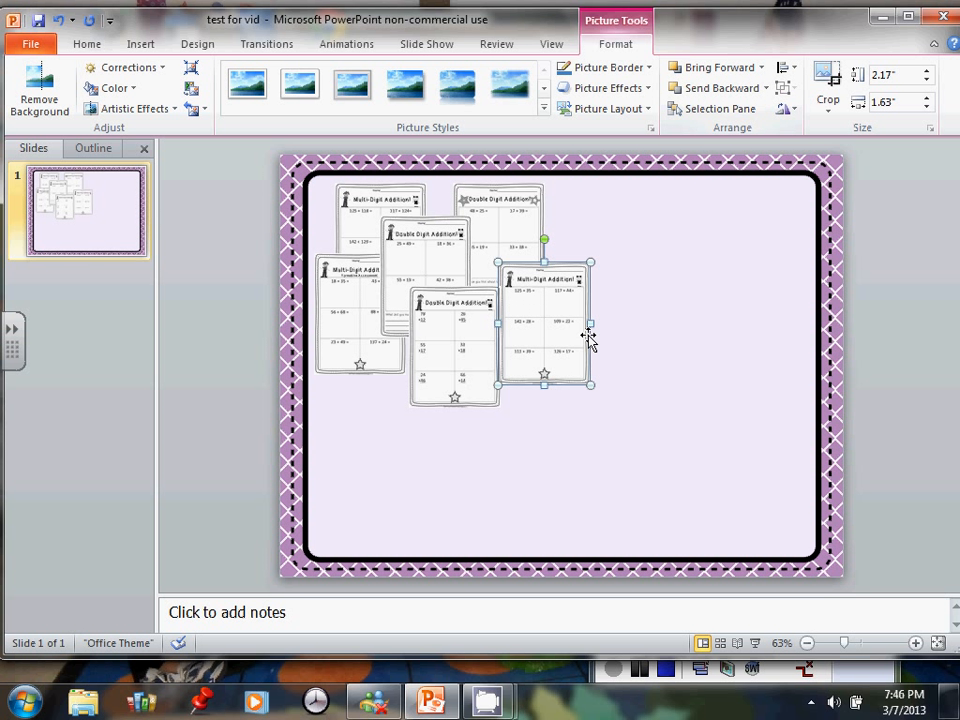
pyautogui.moveTo(568, 333); pyautogui.dragTo(580, 288)
pyautogui.click(671, 330)
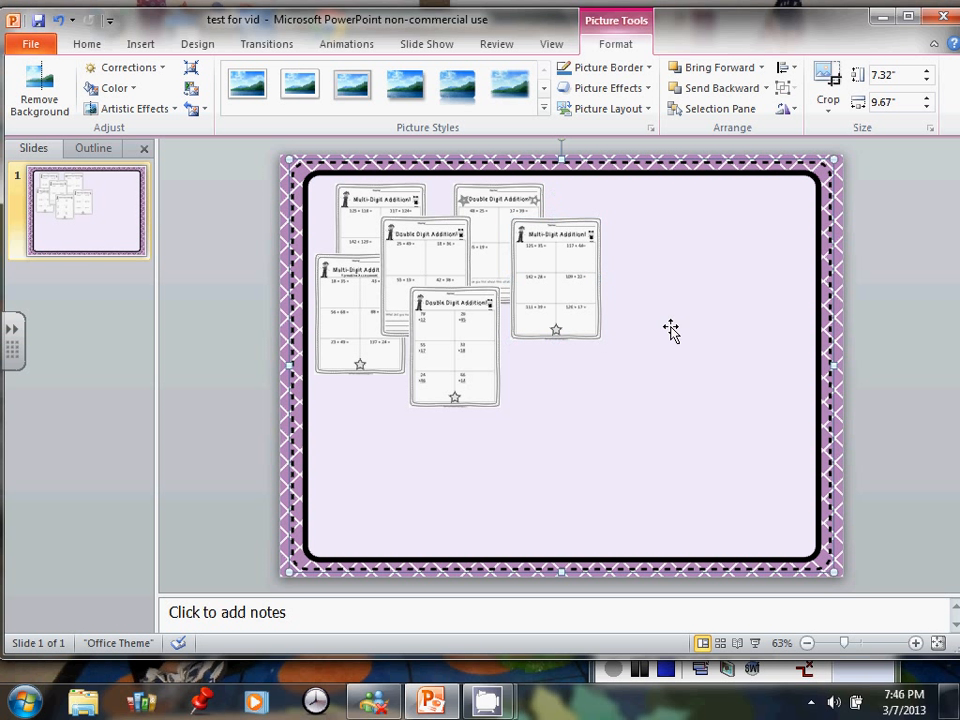